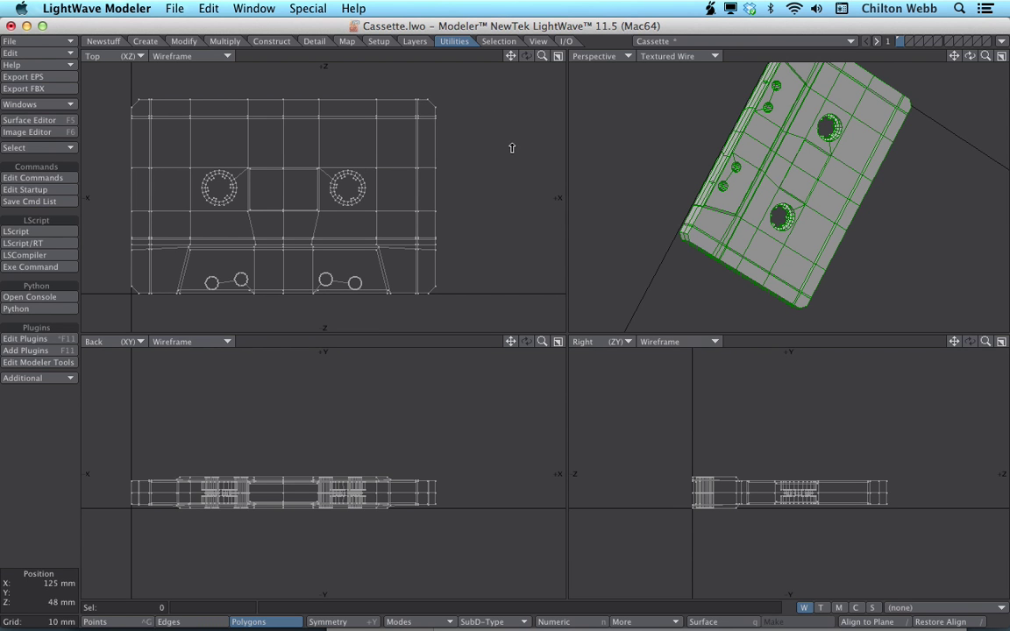
Orbit the cassette in the perspective view and check the default unit in the Display Options.
key(space)
key(space)
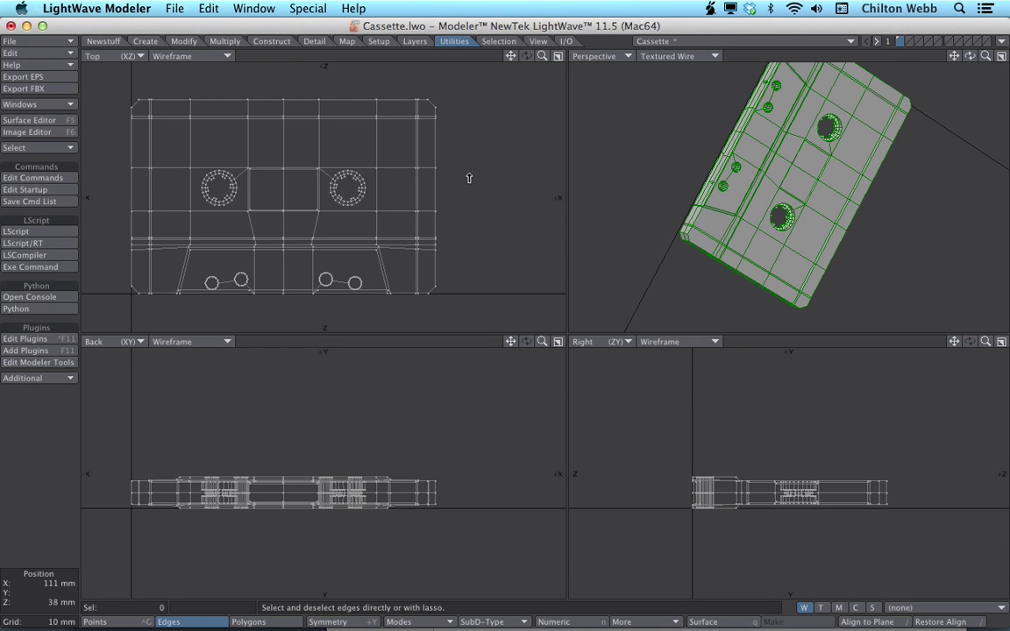
alt+drag(654, 123, 759, 342)
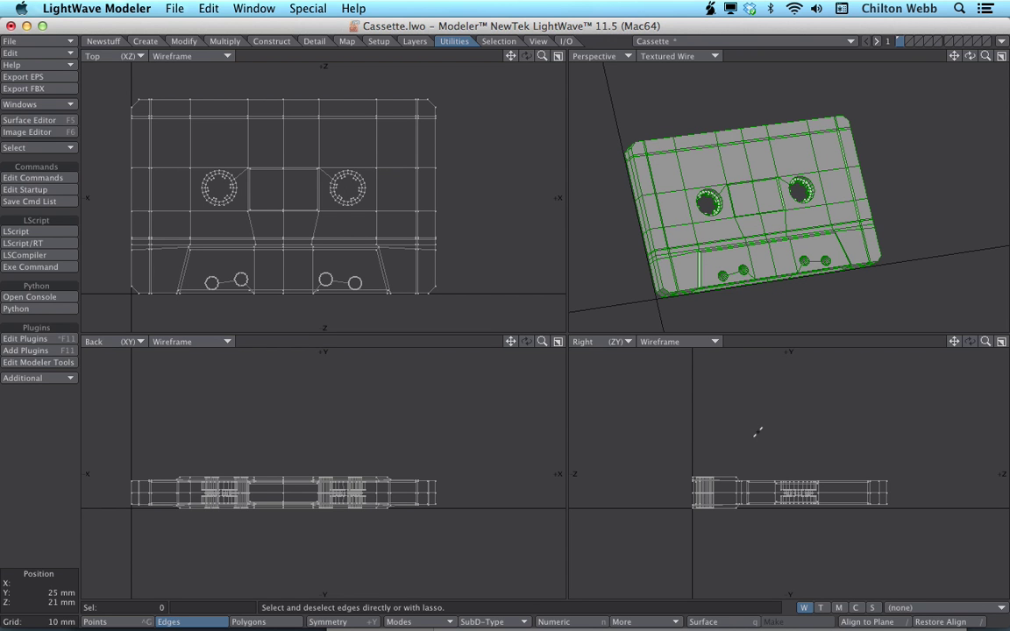
key(d)
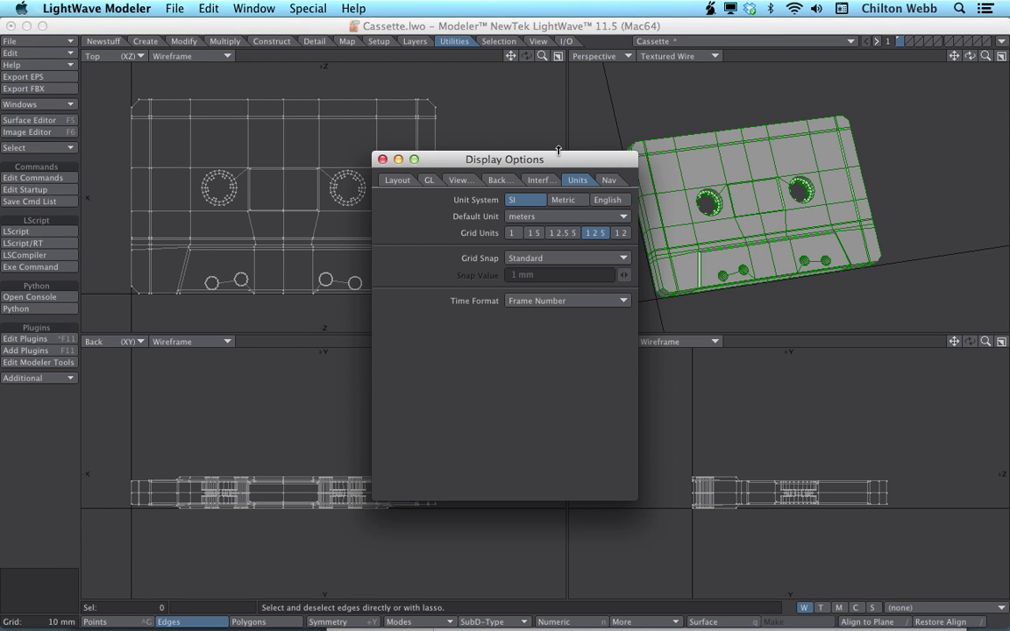
click(512, 217)
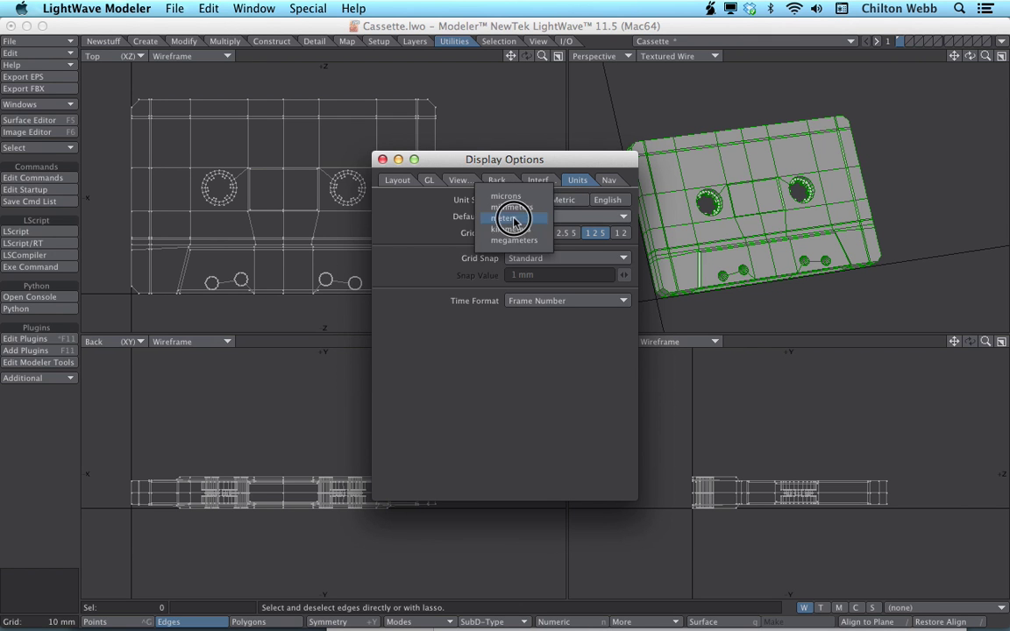
click(431, 236)
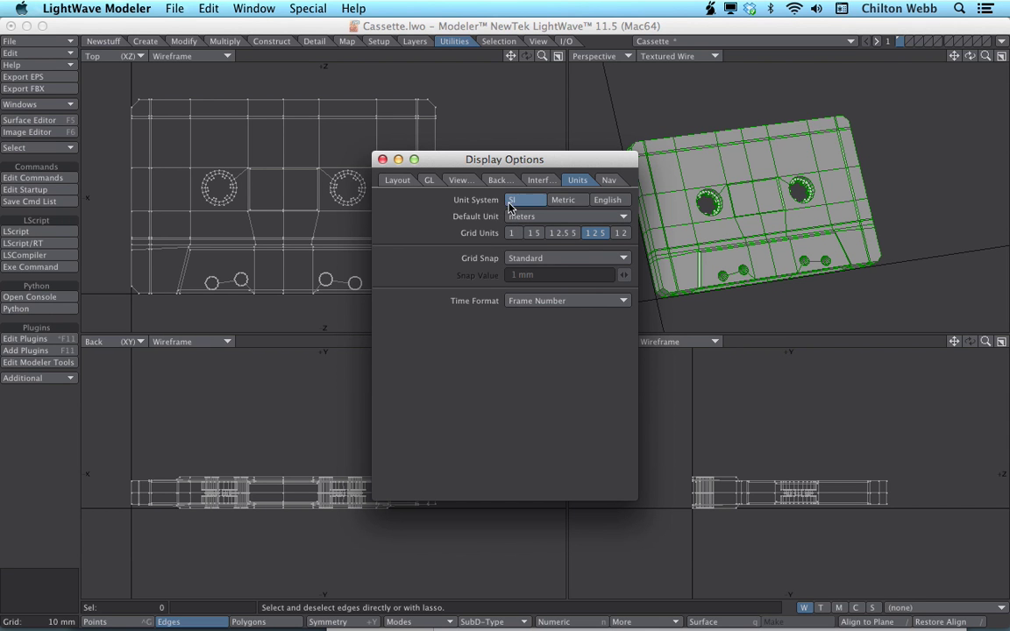
drag(513, 211, 430, 252)
key(d)
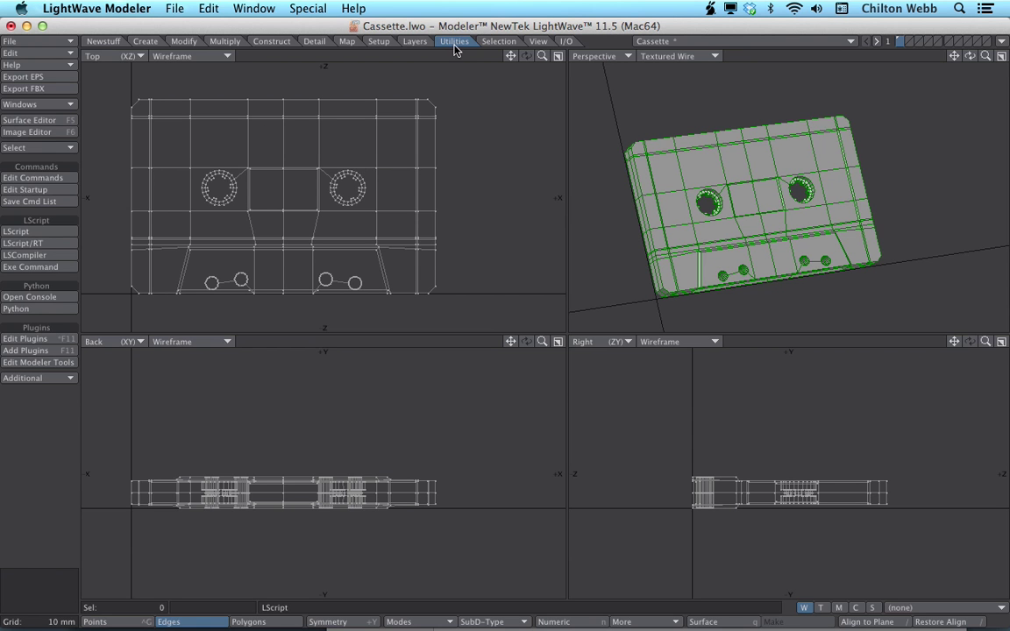
Run the Export STL.ls script and export the cassette to the Desktop as AwesomeTape, with meters as Modeler's default unit.
click(51, 234)
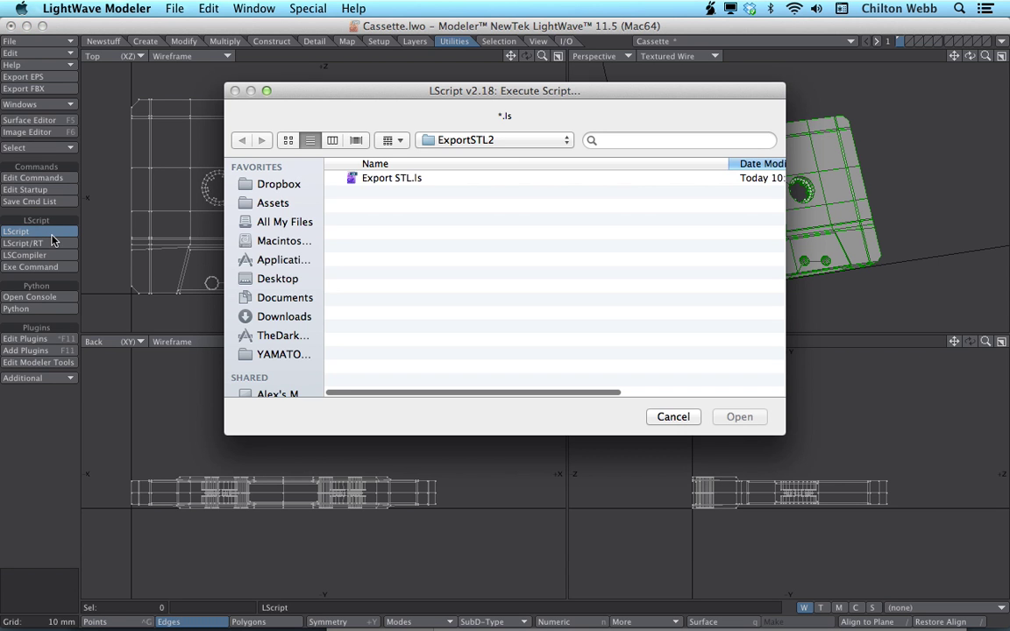
key(Down)
key(Return)
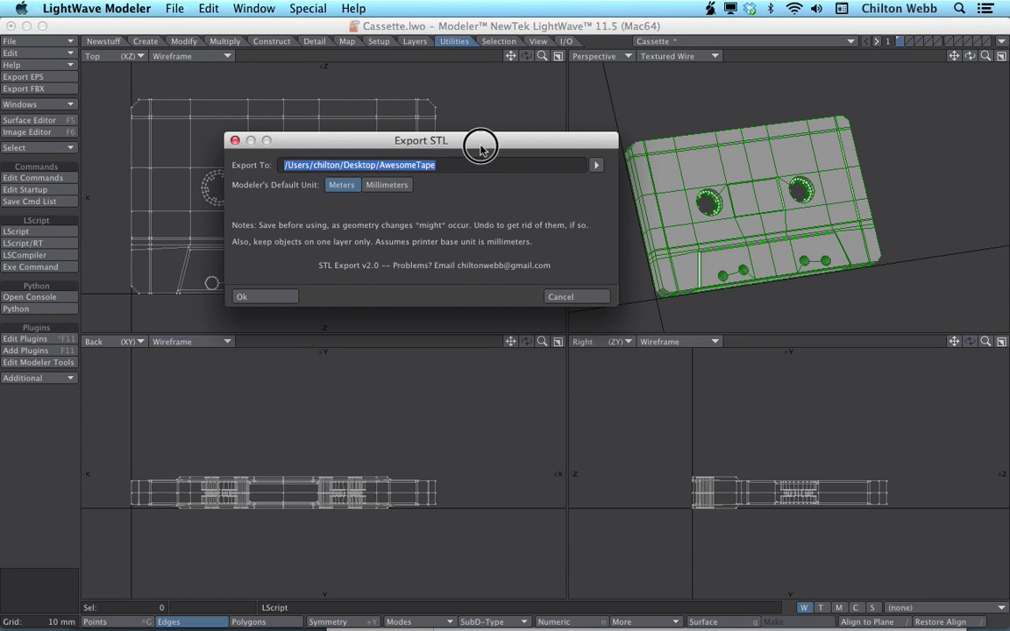
drag(481, 149, 621, 95)
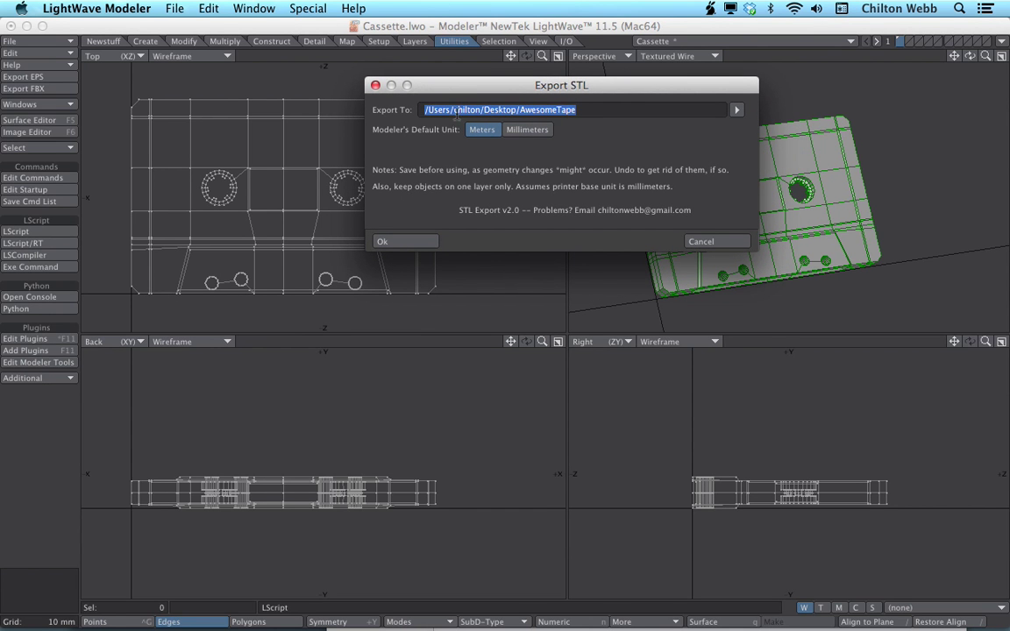
click(738, 112)
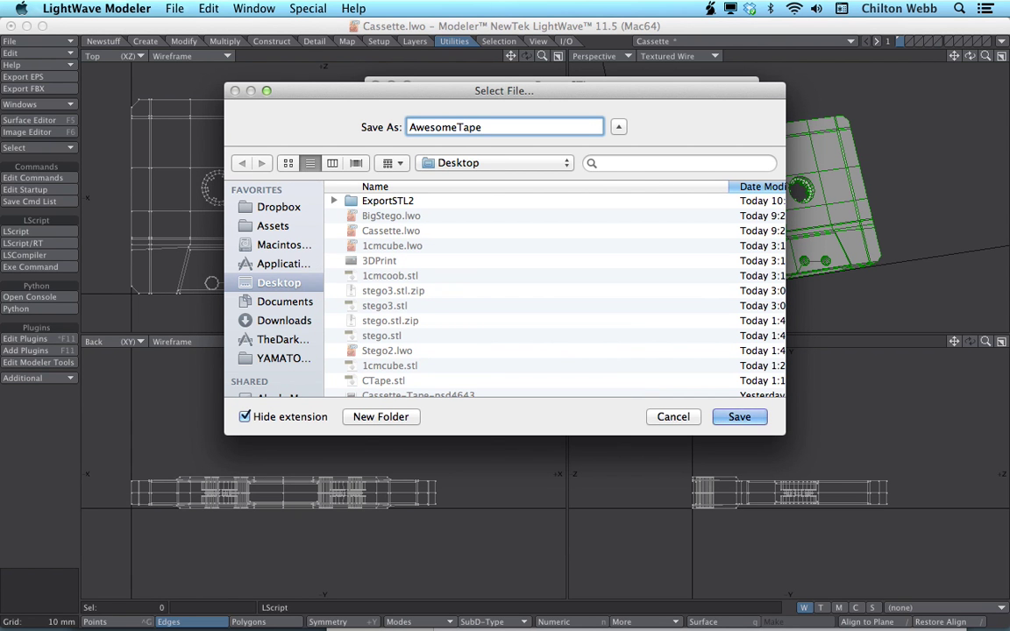
key(Return)
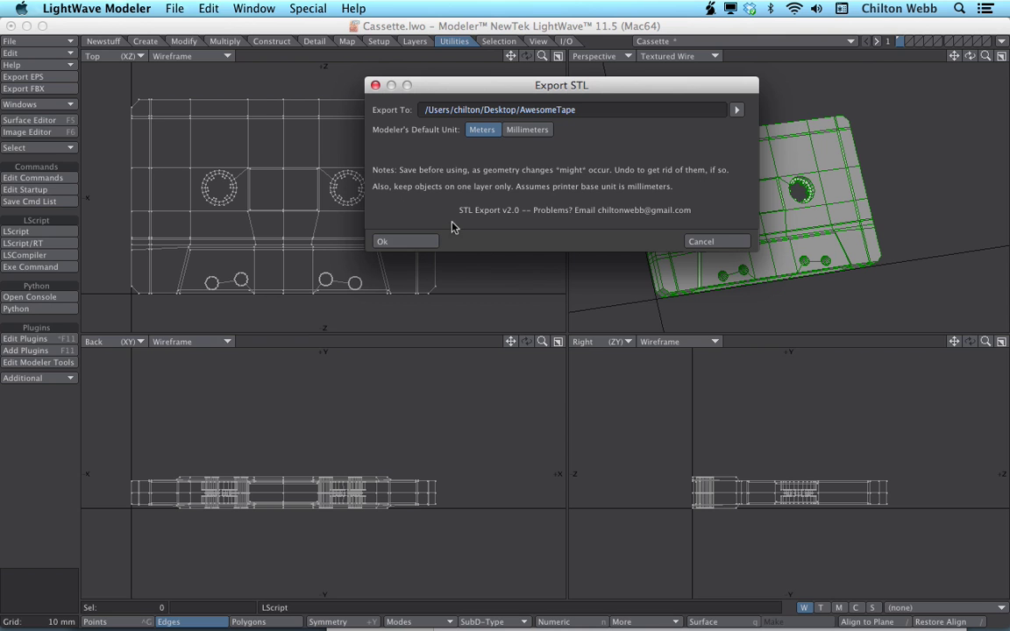
click(406, 248)
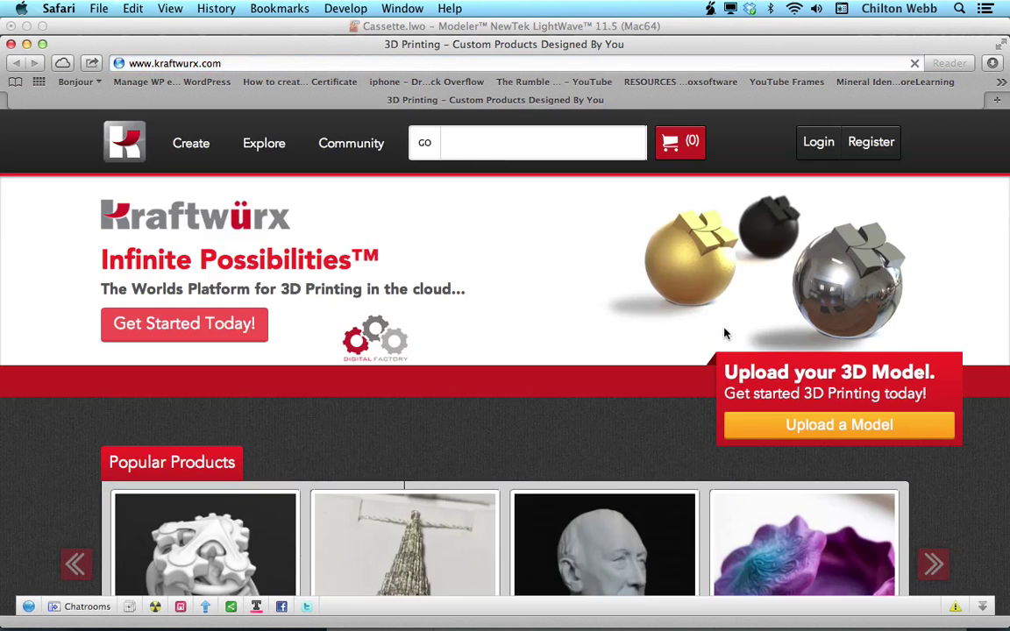
Upload the exported AwesomeTape model to the Kraftwurx website in Safari.
click(790, 425)
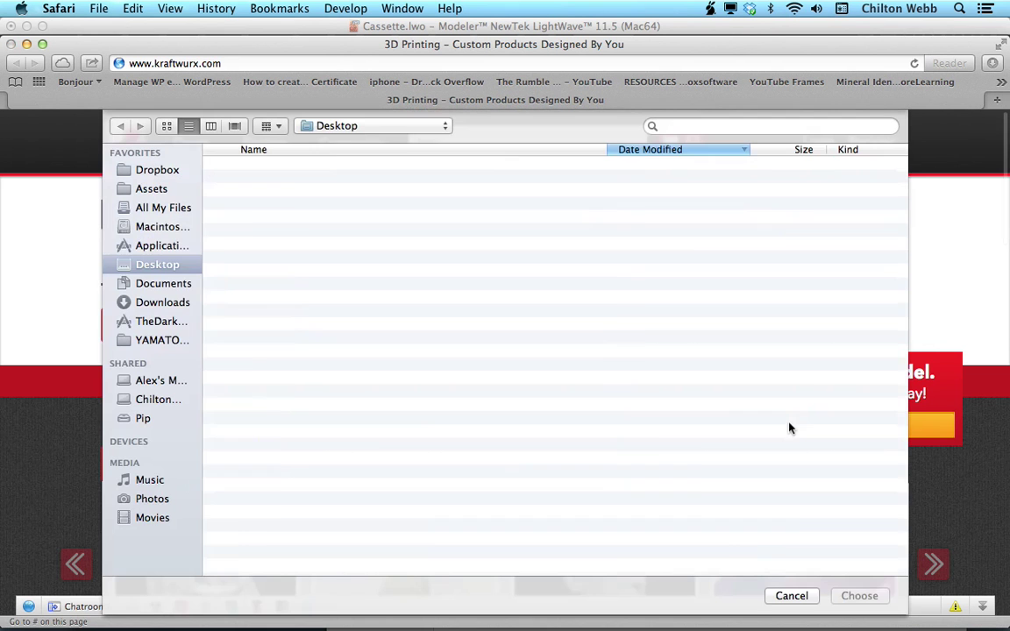
key(Down)
key(Return)
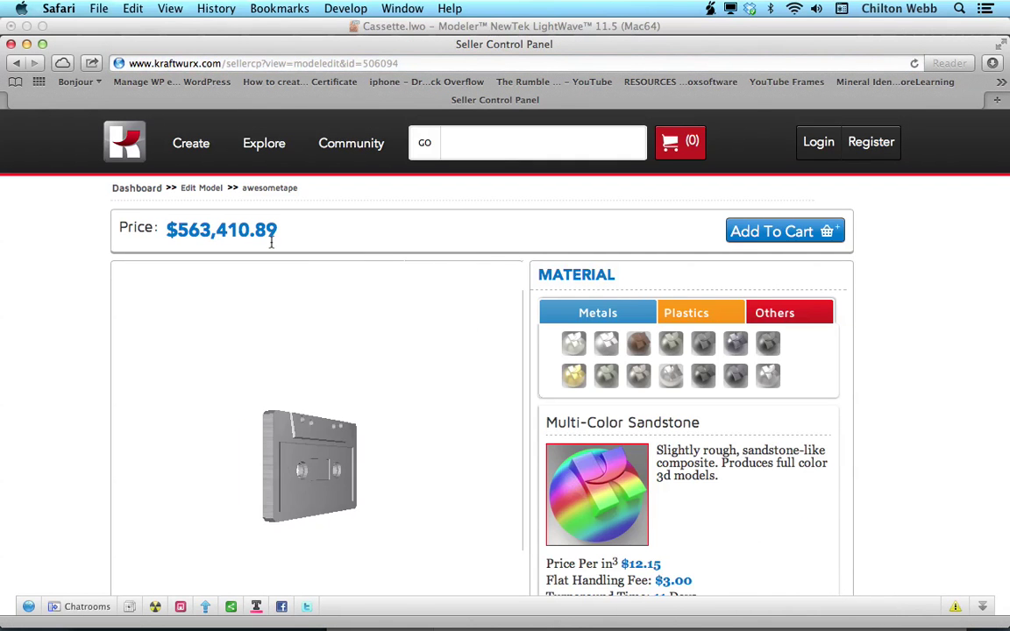
Examine the uploaded cassette's price, rotating 3D preview, and scale units and dimensions.
drag(246, 207, 246, 229)
click(291, 226)
click(305, 421)
drag(349, 379, 198, 390)
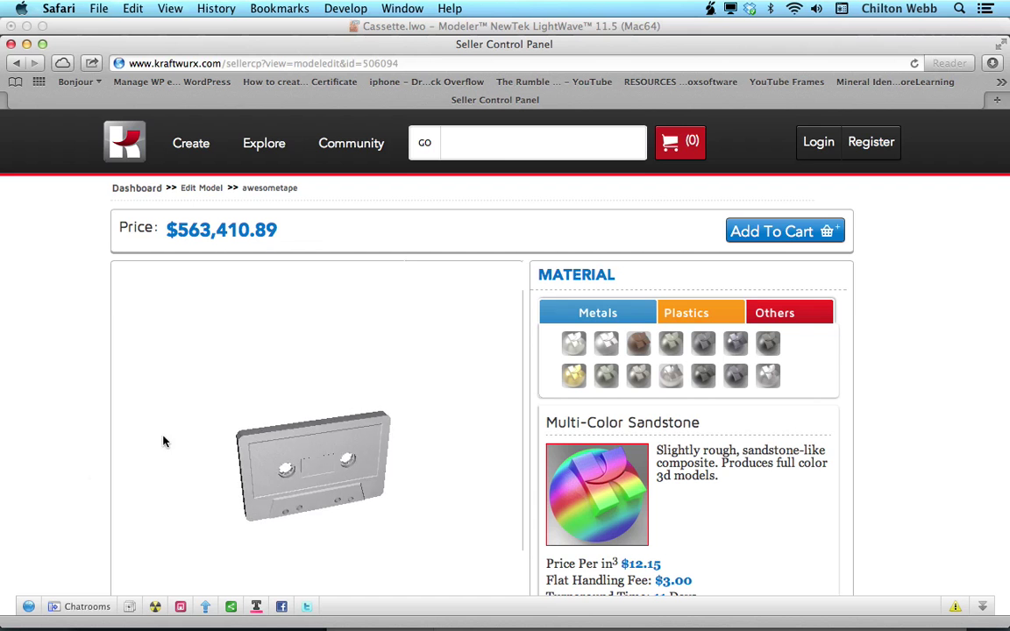
scroll(70, 429, down, 5)
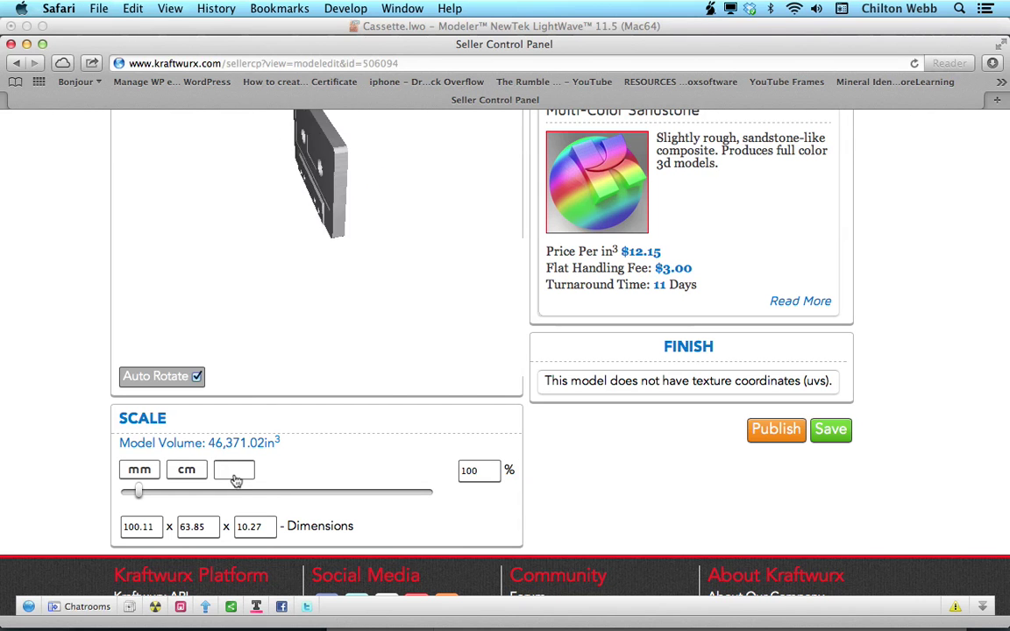
scroll(246, 412, up, 3)
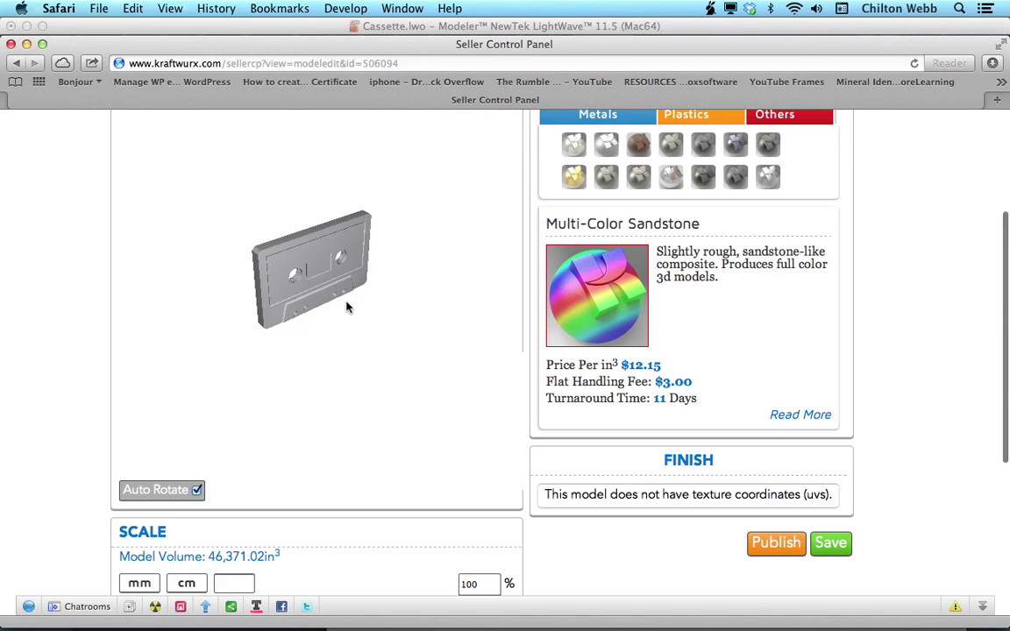
scroll(83, 294, up, 2)
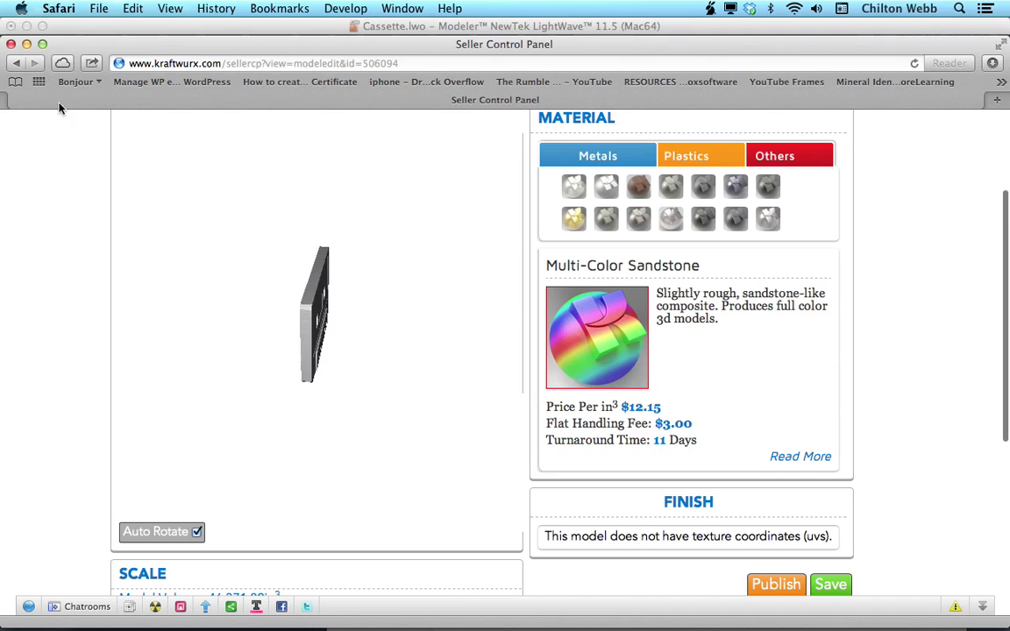
scroll(85, 266, down, 3)
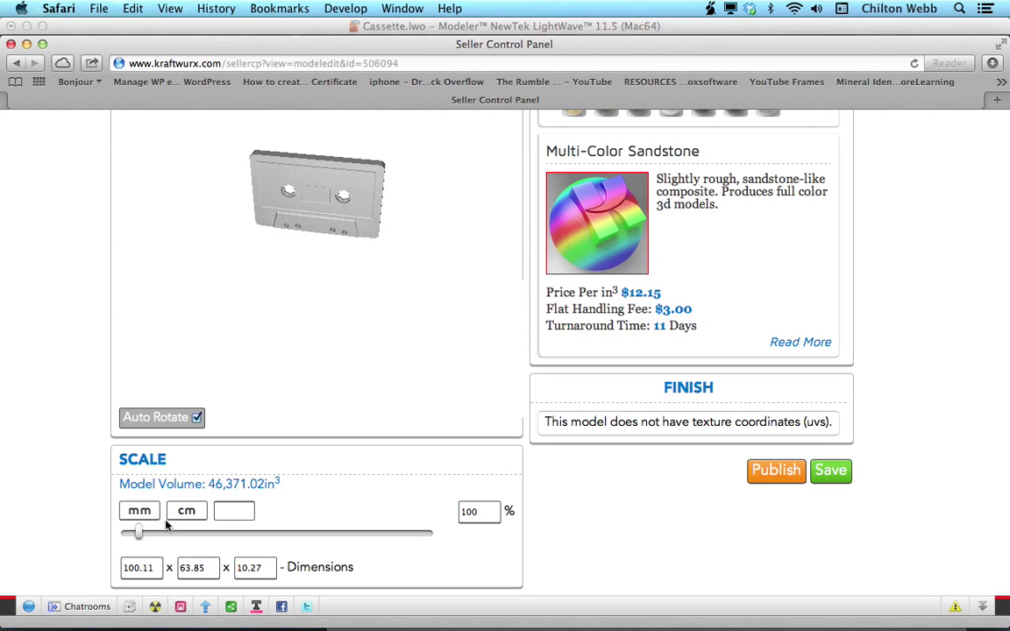
Switch to LightWave Modeler and run Export STL.ls again to check its note on the printer base unit.
key(super+Tab)
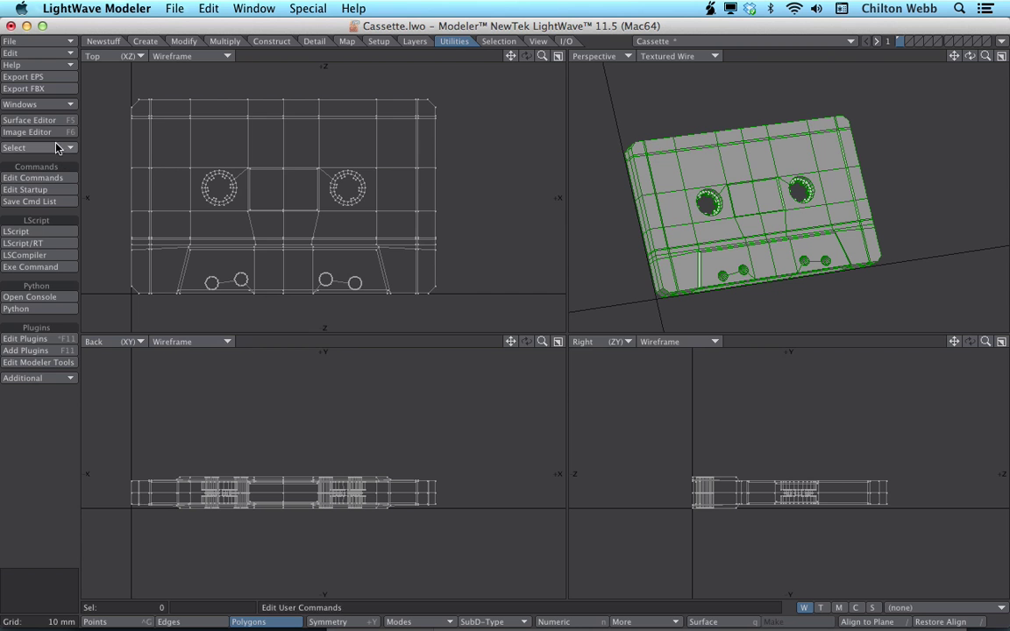
click(34, 231)
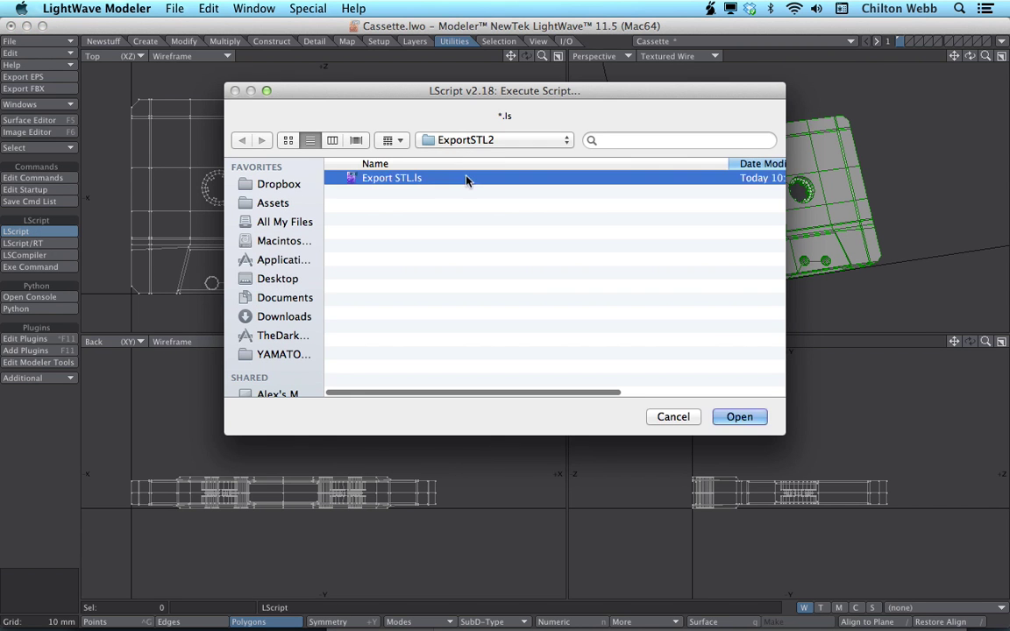
double_click(465, 179)
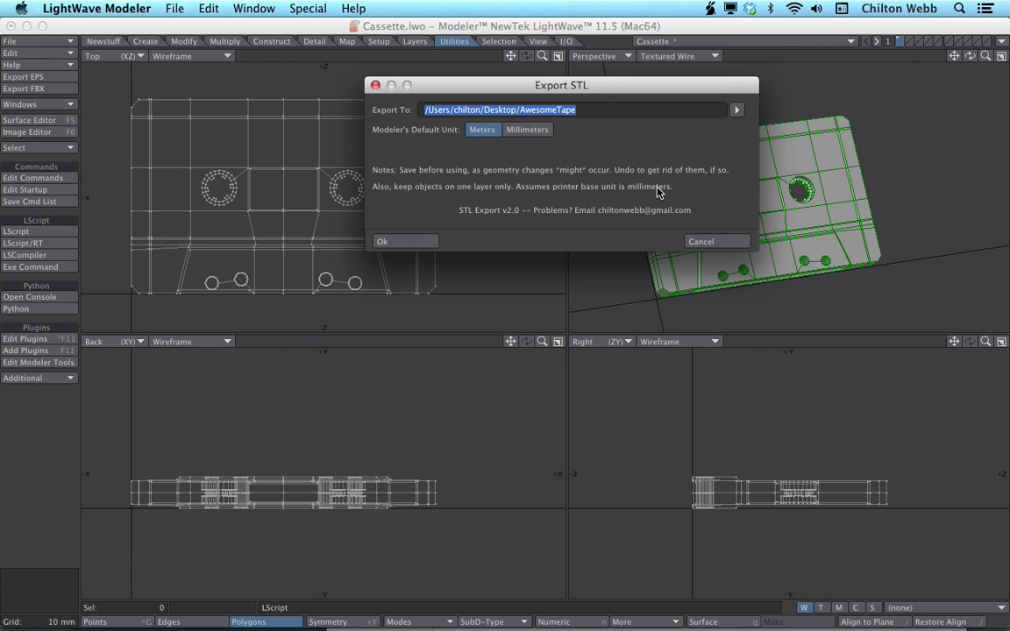
Switch back to Safari, set the cassette model's scale unit to mm, and check the price.
key(super+Tab)
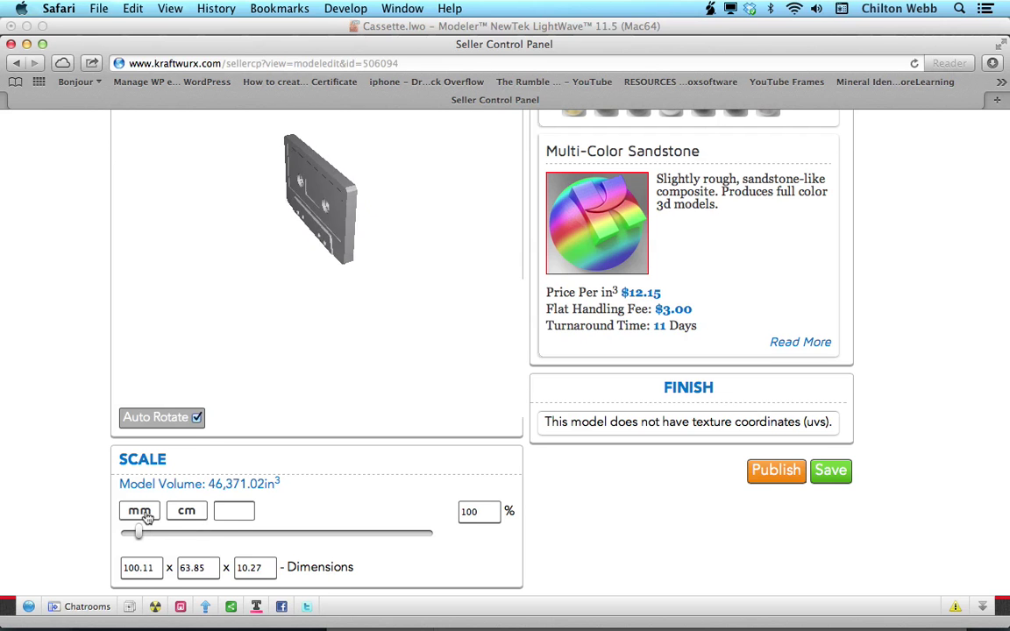
click(142, 512)
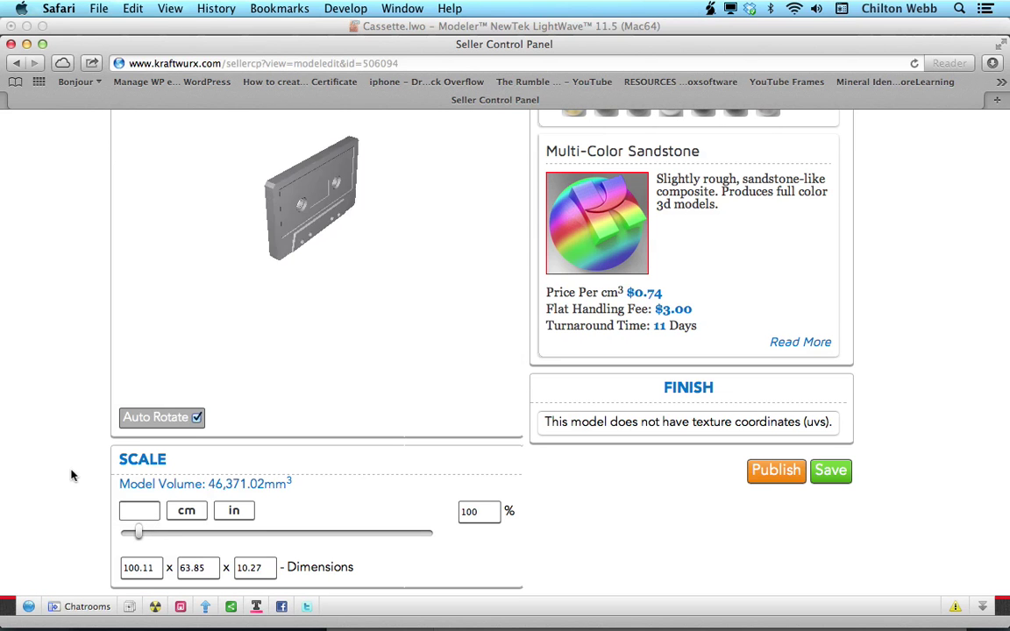
scroll(71, 477, up, 5)
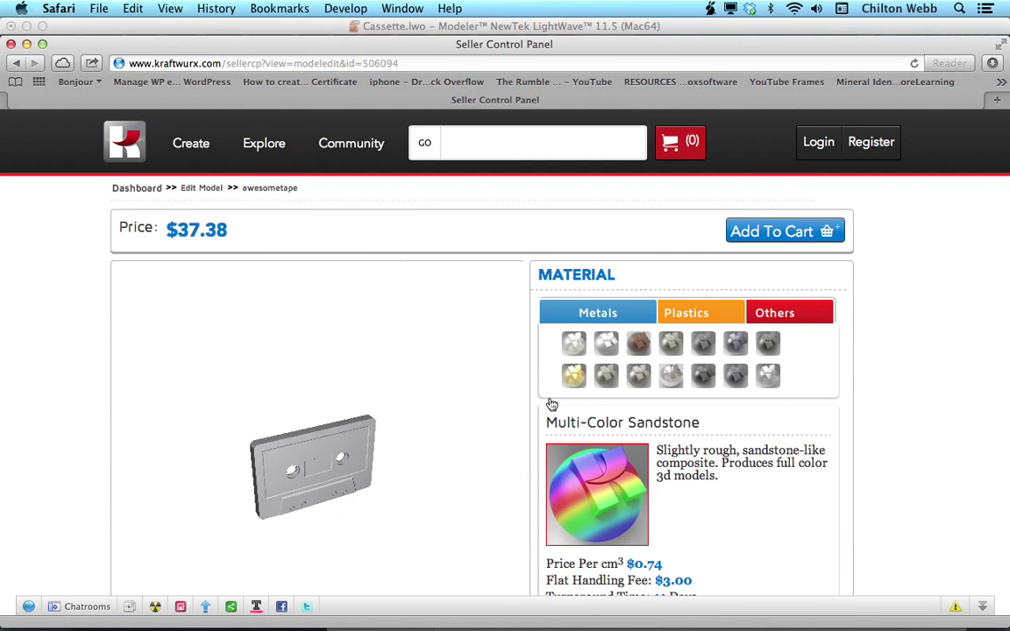
Try the Fire Glazed Ceramic material on the cassette, inspect its preview, and switch back to Multi-Color Sandstone.
click(781, 315)
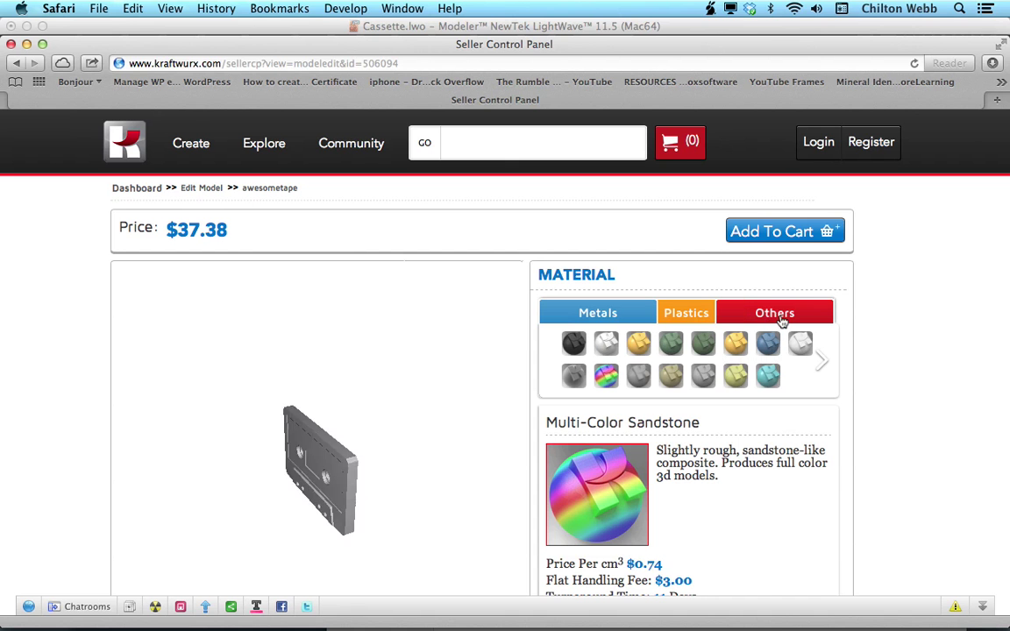
click(605, 346)
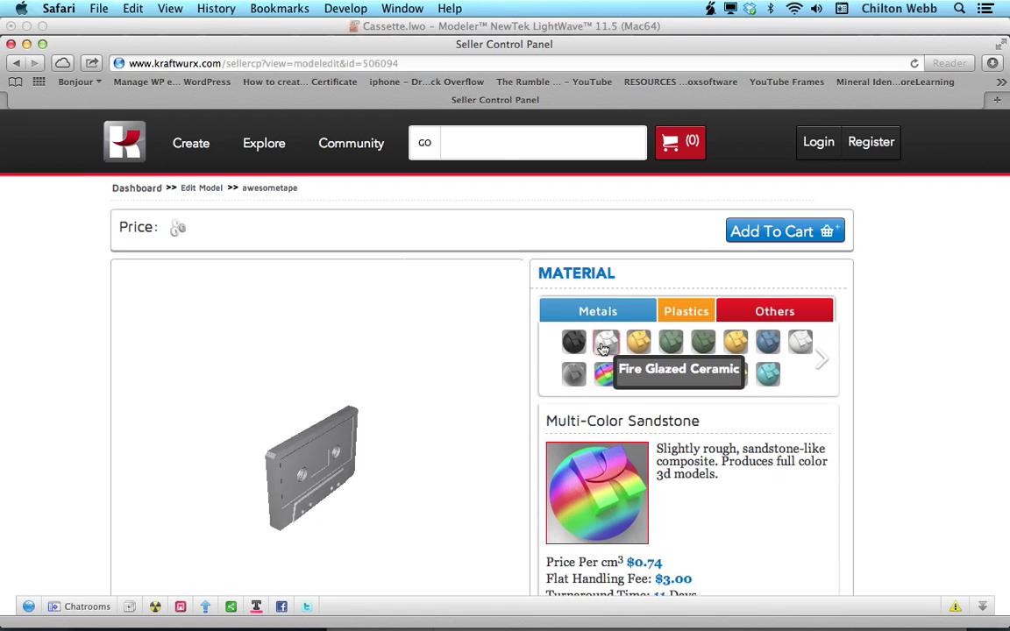
click(461, 509)
drag(461, 509, 388, 493)
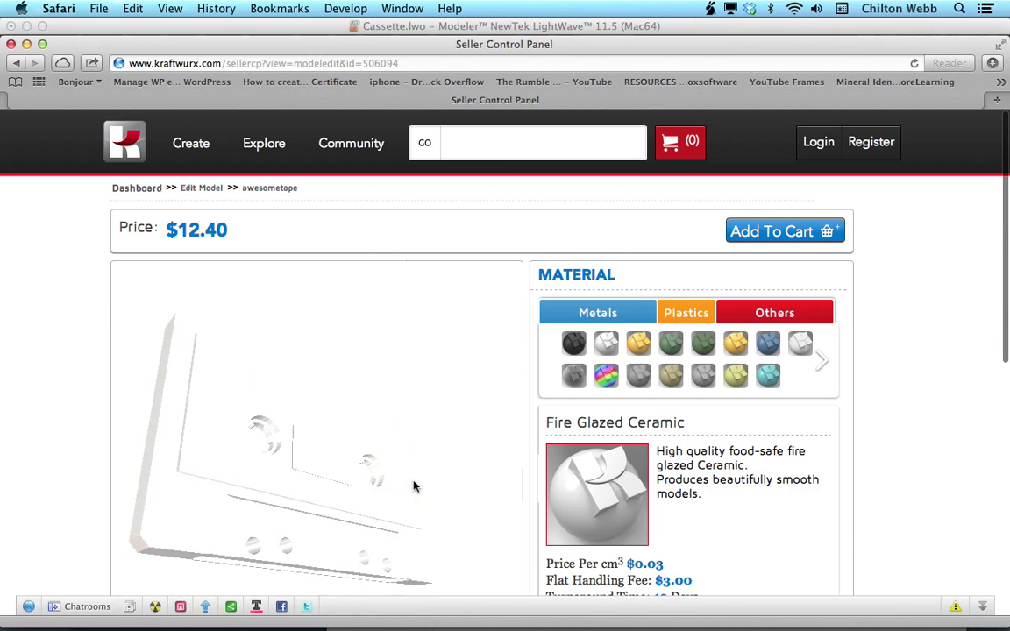
click(606, 375)
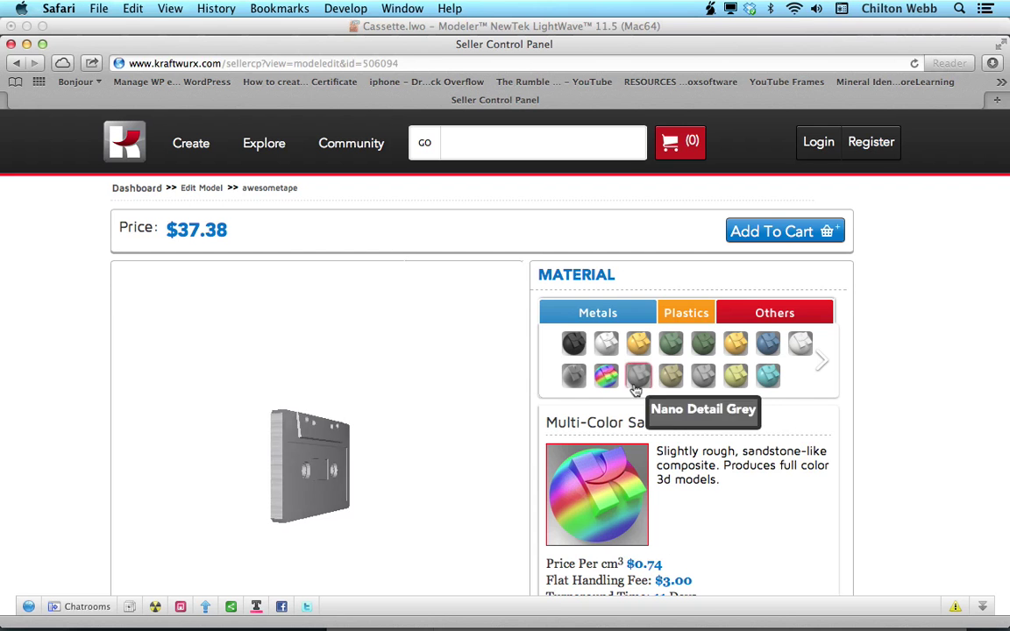
Apply the 10k Yellow Gold metal to the cassette and review its preview, price and finish options.
click(607, 318)
click(574, 376)
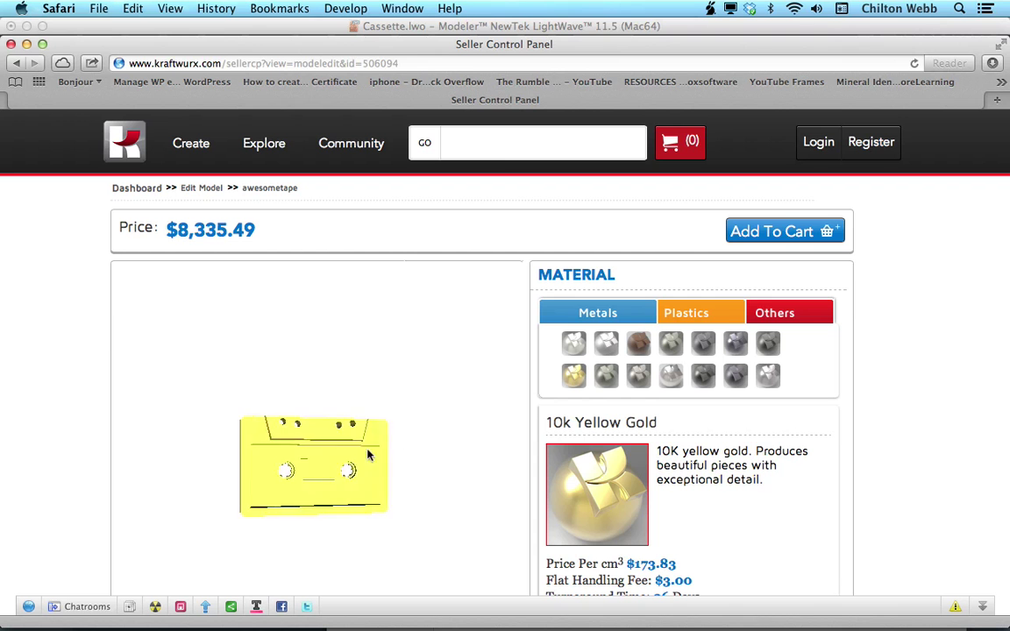
drag(435, 422, 318, 502)
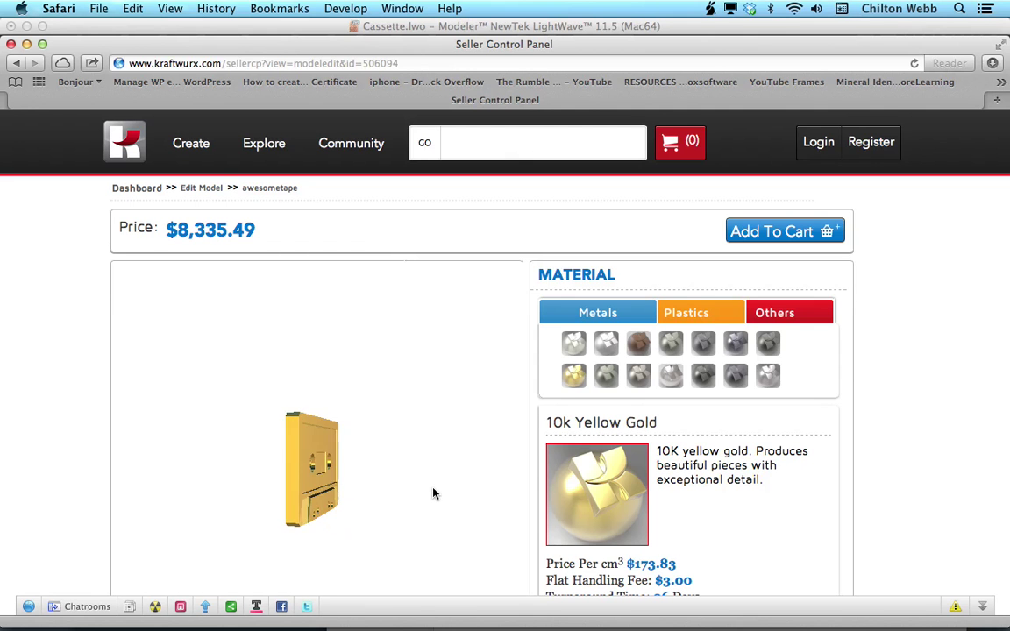
scroll(893, 465, down, 5)
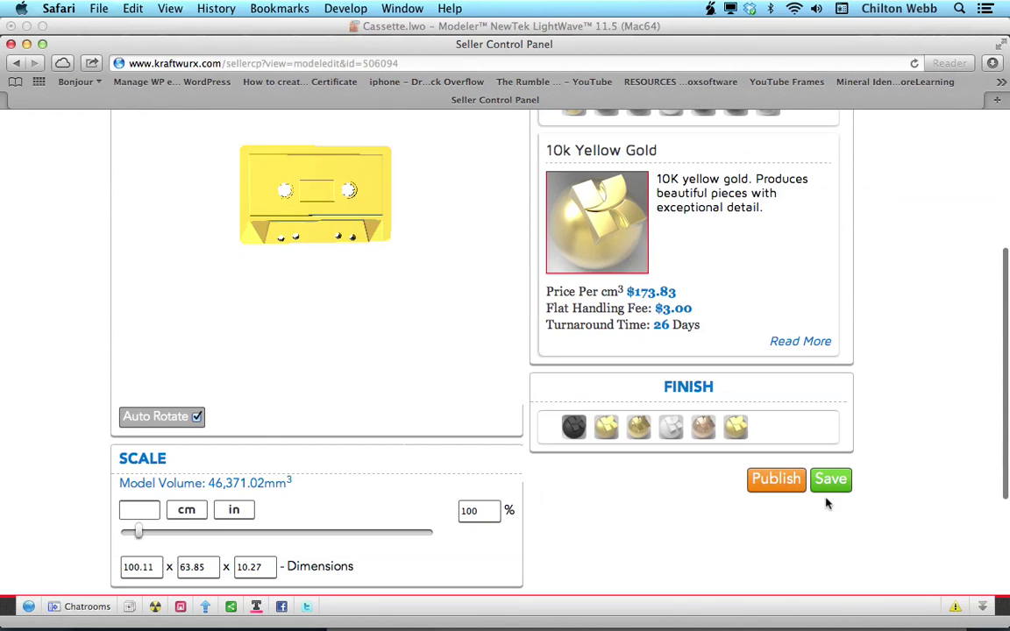
scroll(891, 359, up, 5)
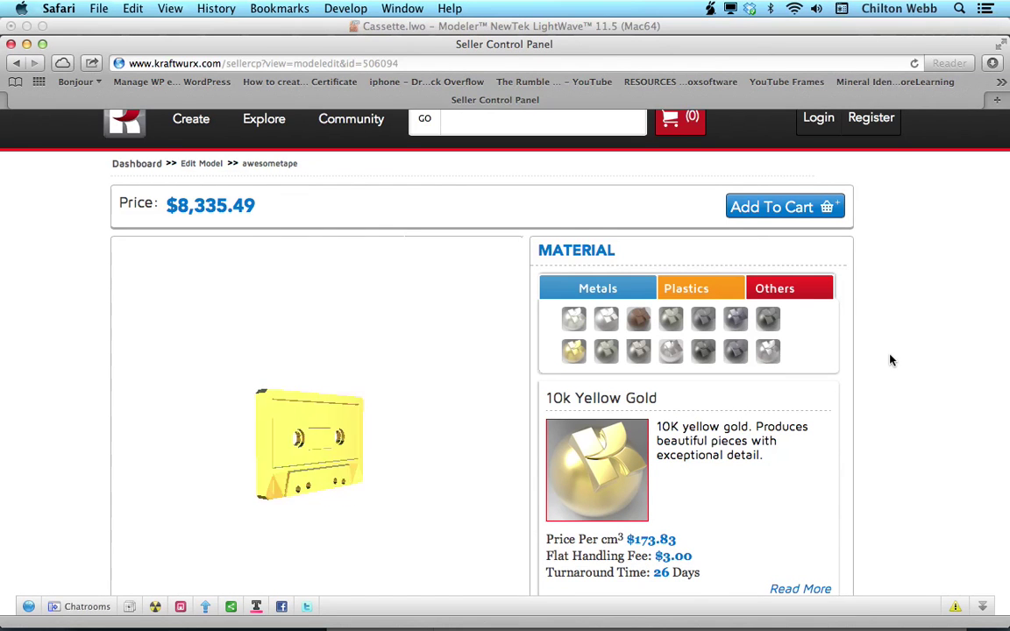
scroll(891, 360, down, 1)
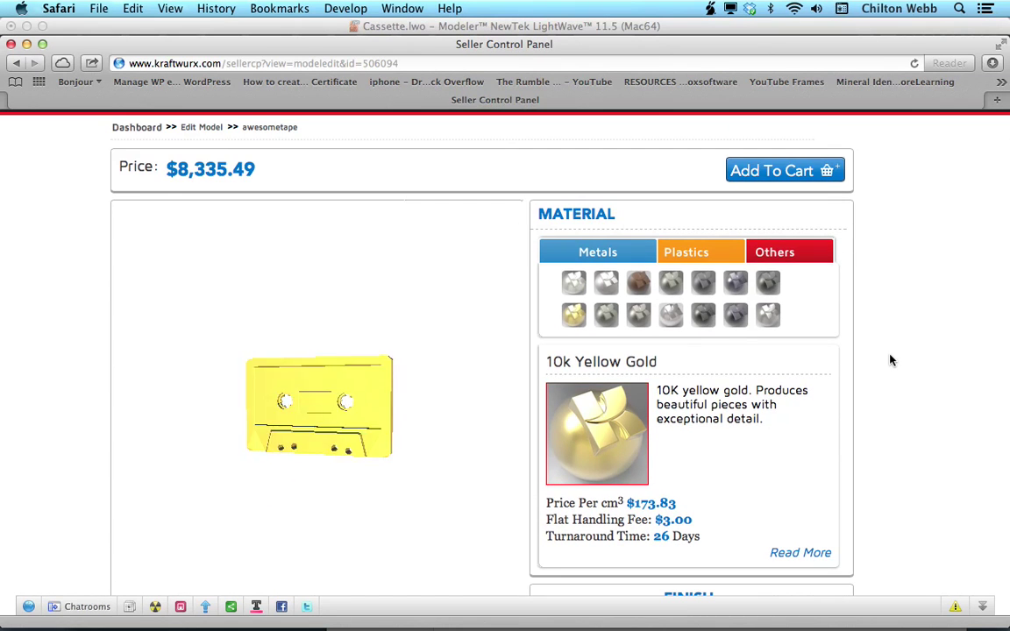
scroll(891, 360, down, 2)
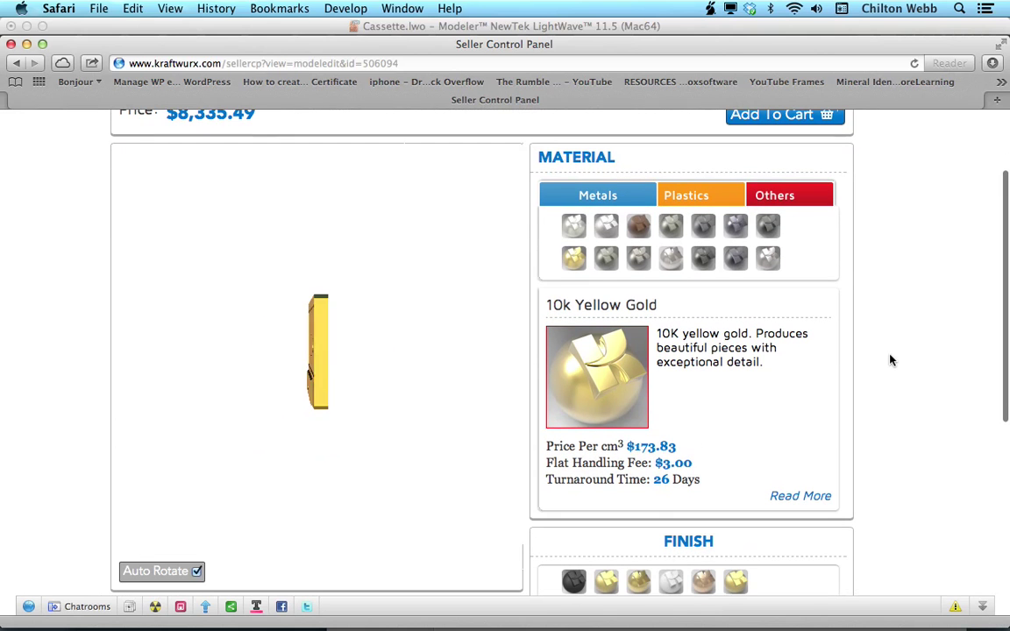
Switch to LightWave Modeler, dismiss the Export STL dialog without exporting, and inspect the cassette in the perspective view.
scroll(891, 359, up, 1)
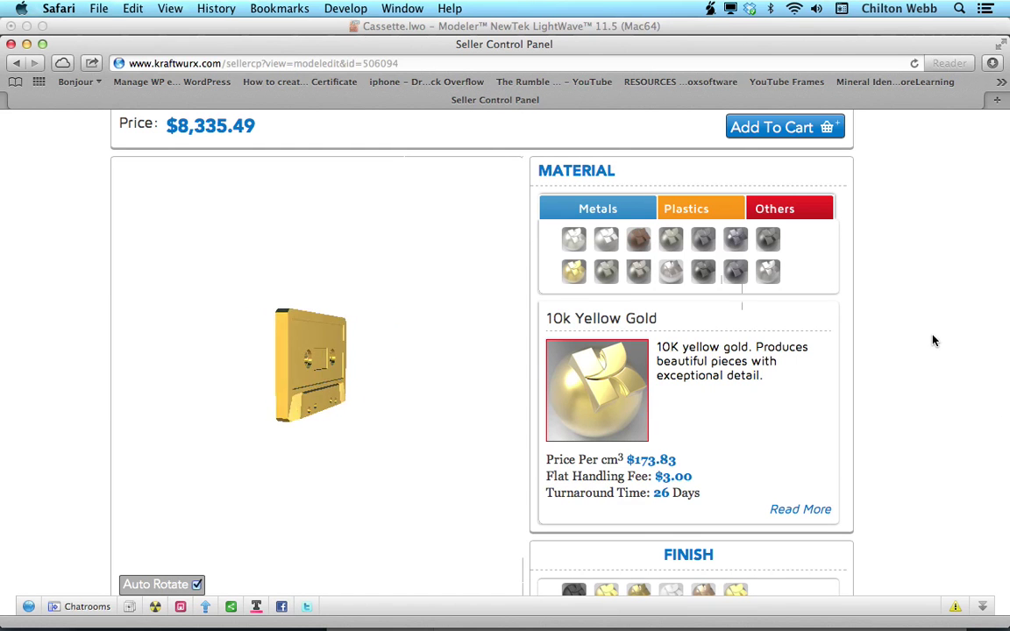
key(super+Tab)
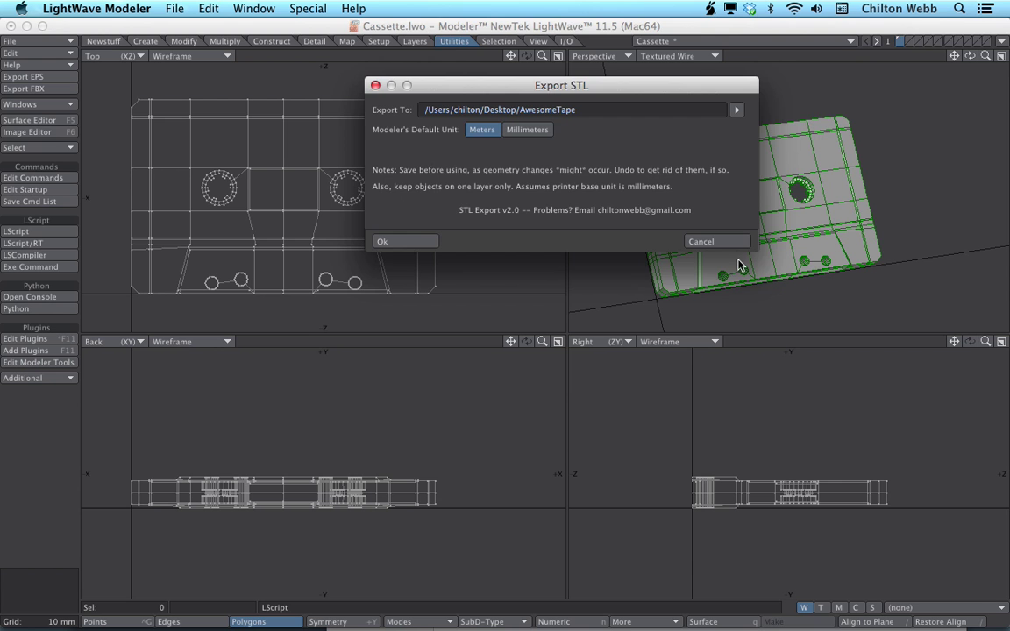
click(741, 245)
alt+drag(763, 222, 828, 264)
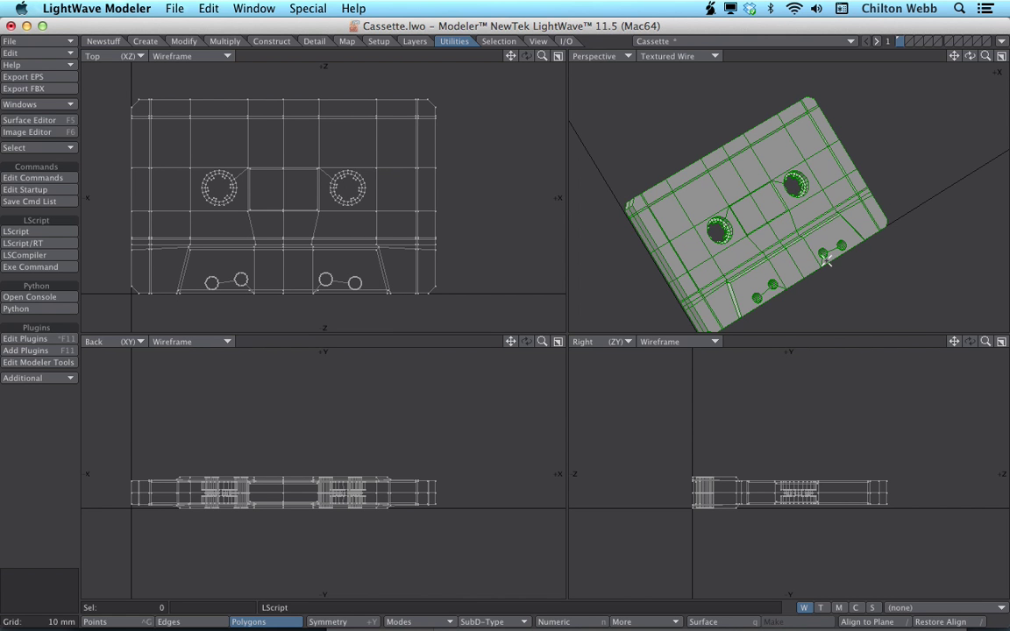
alt+drag(800, 239, 780, 223)
alt+drag(829, 252, 798, 264)
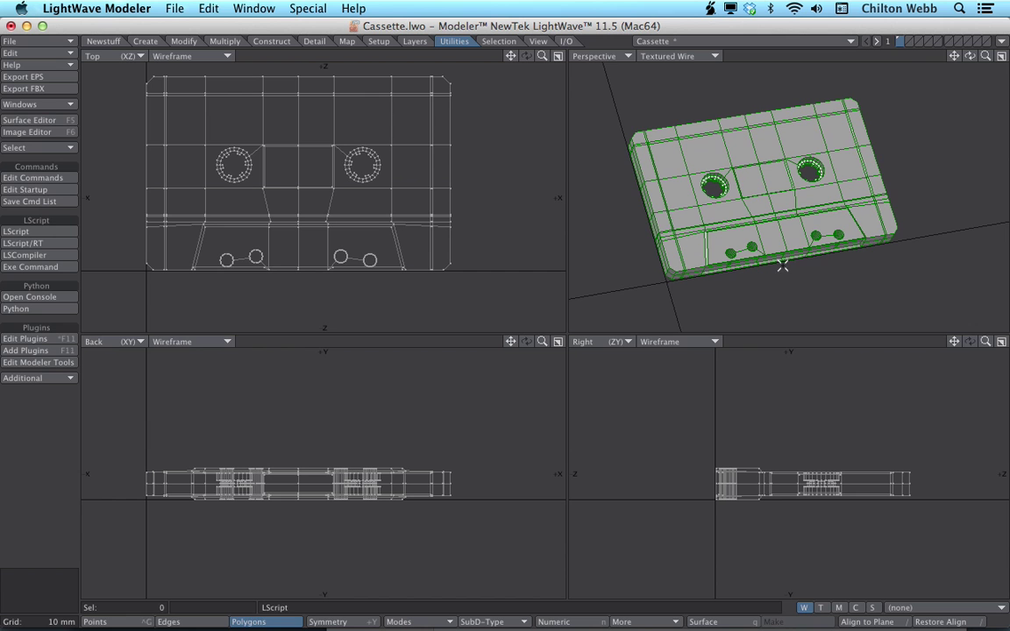
Delete the polygon on the cassette's front face just above the left reel hole, inspect the opening, and undo the deletion.
key(ctrl+g)
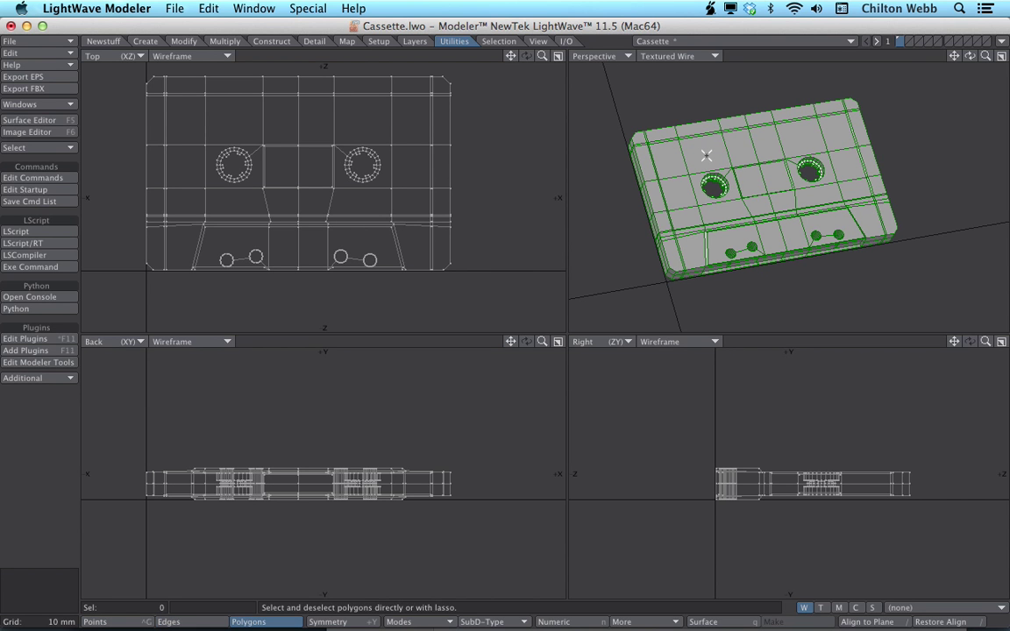
alt+shift+drag(686, 177, 689, 191)
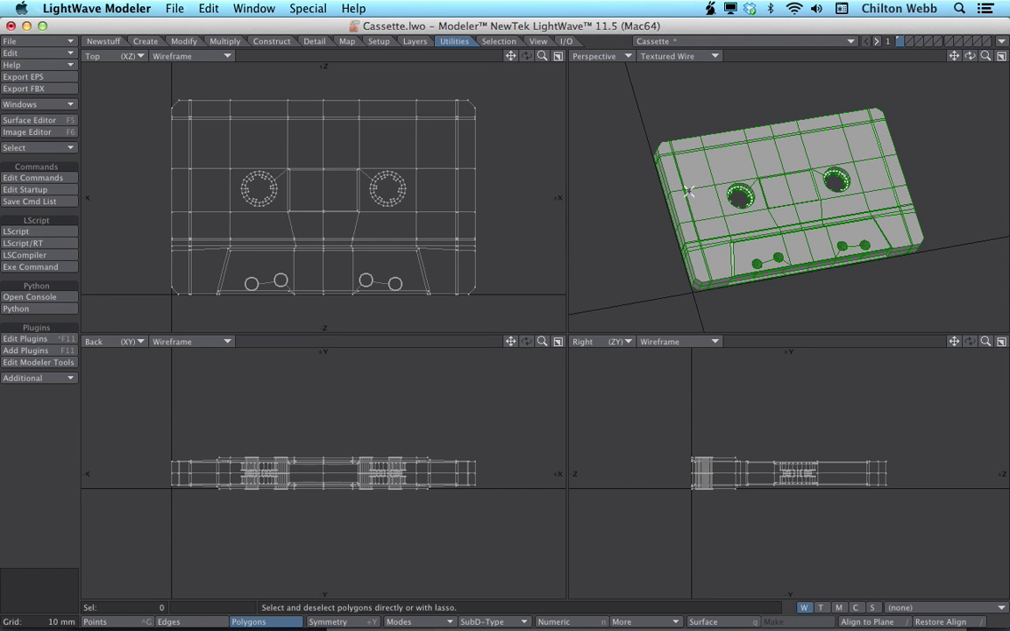
click(744, 160)
alt+drag(743, 161, 813, 166)
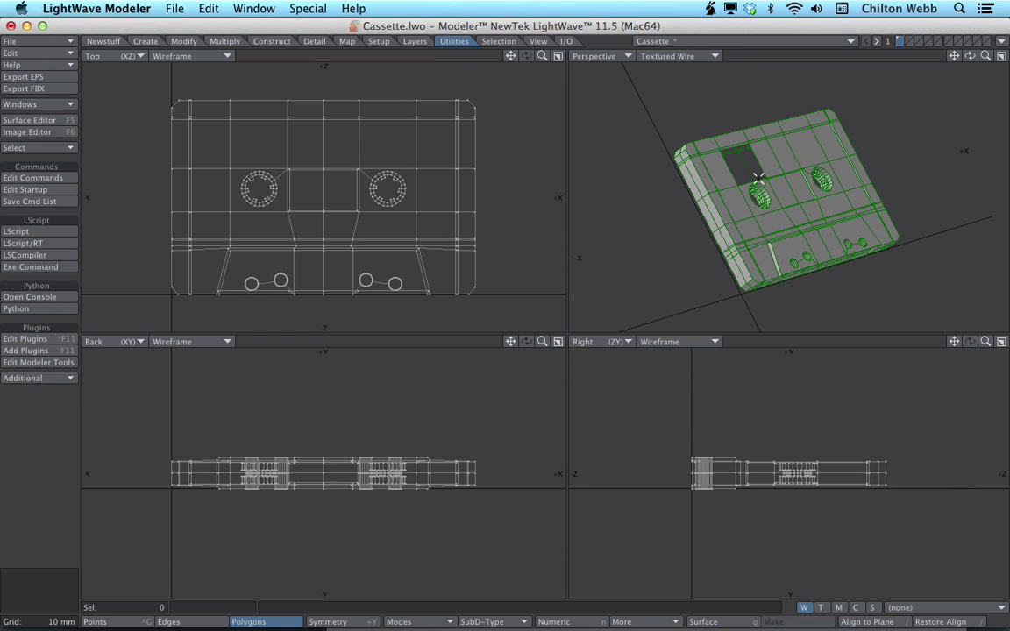
alt+drag(853, 186, 785, 220)
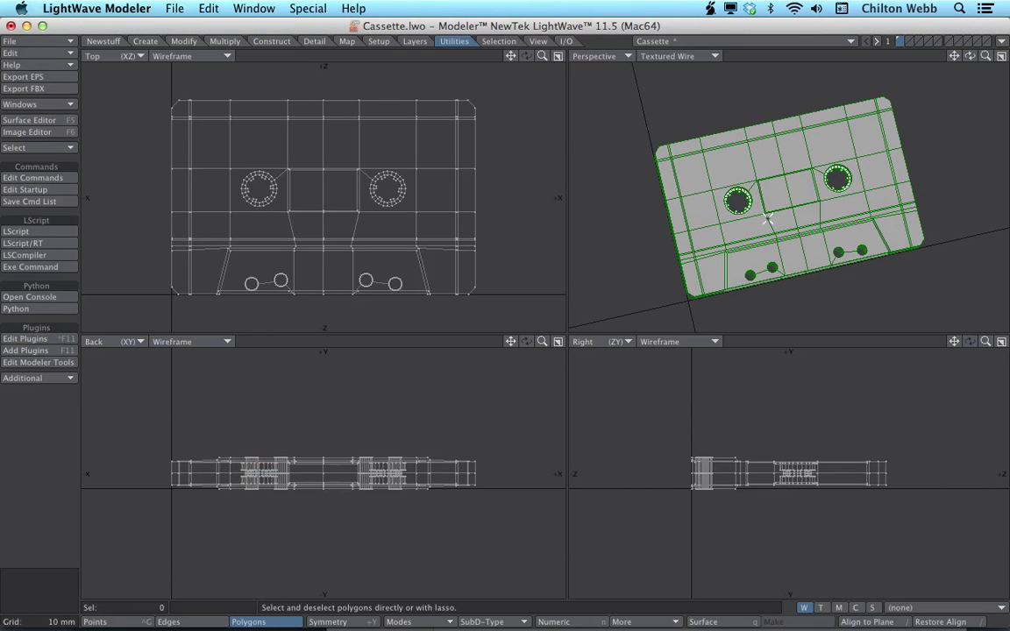
Examine the cassette mesh from several angles, including close views of the reel hubs and the inside of the shell.
alt+drag(838, 178, 857, 202)
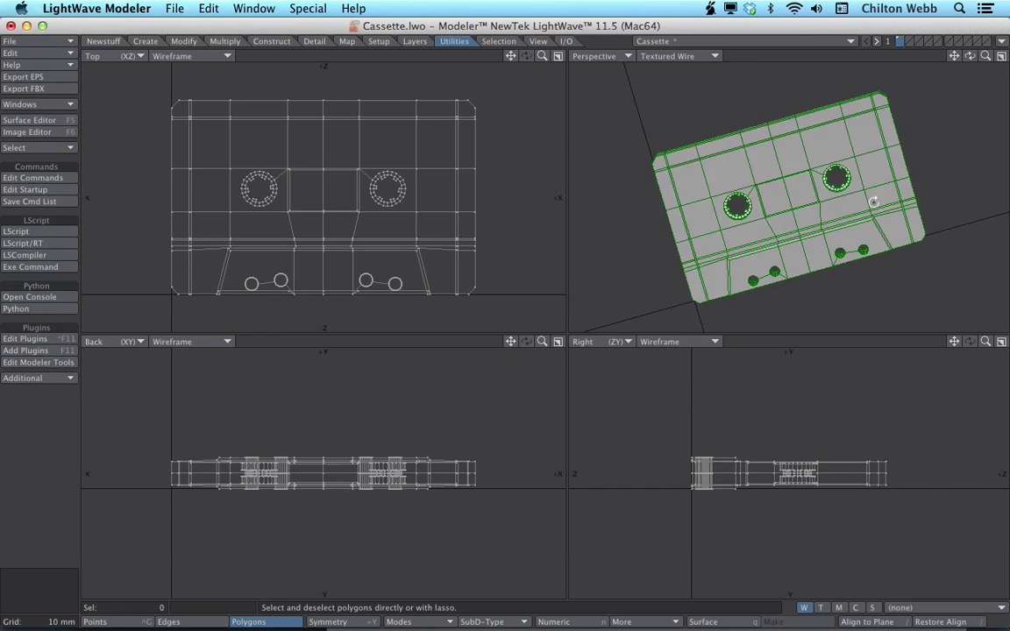
alt+drag(781, 209, 874, 157)
alt+drag(820, 199, 813, 175)
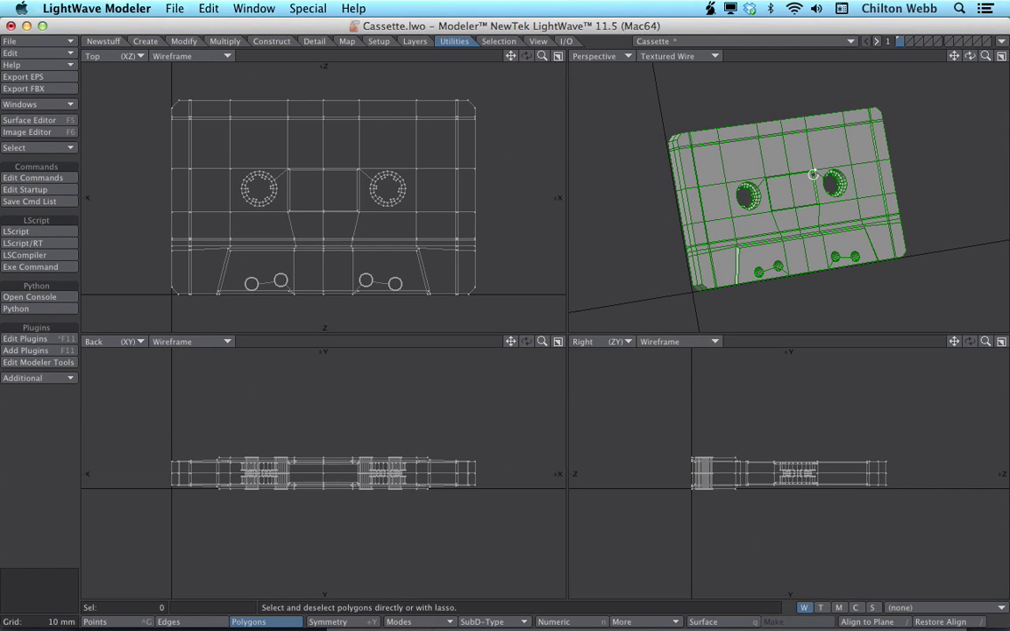
alt+drag(751, 237, 905, 214)
scroll(874, 186, up, 5)
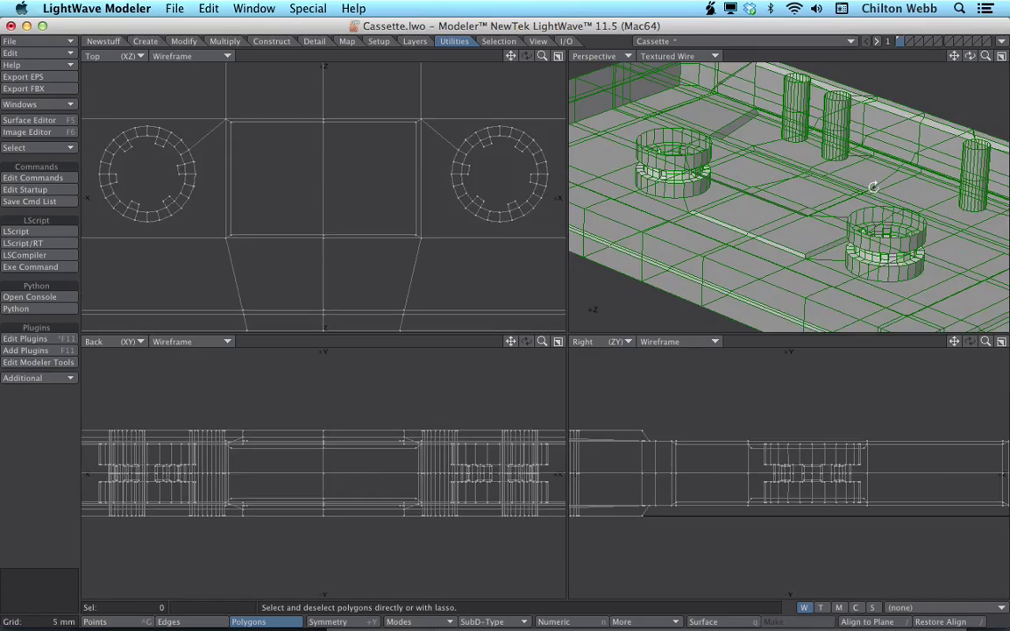
alt+drag(866, 145, 761, 194)
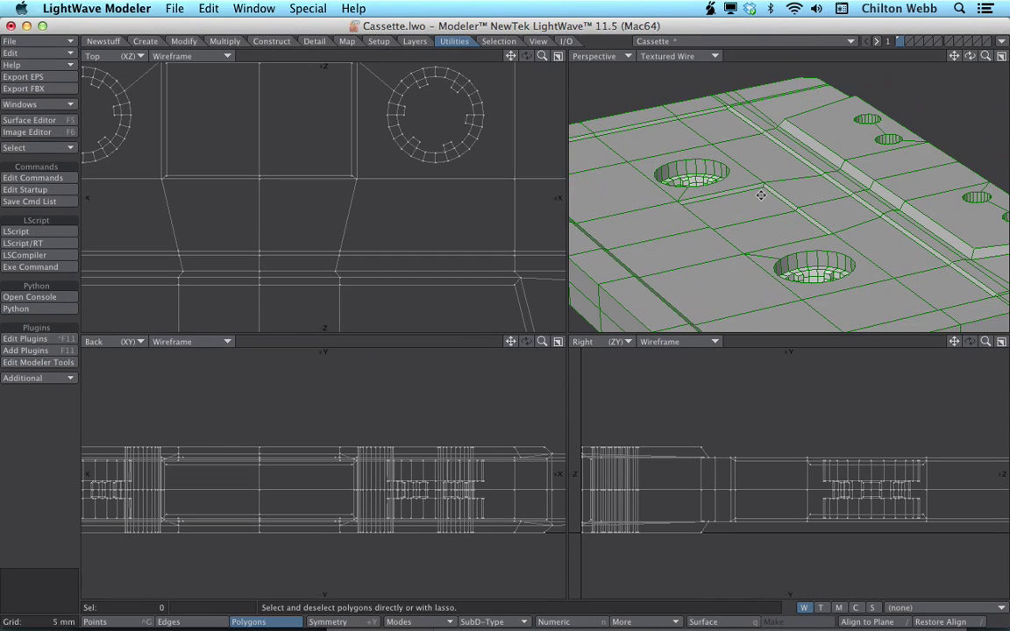
alt+drag(761, 195, 903, 232)
scroll(807, 207, down, 6)
scroll(809, 208, down, 2)
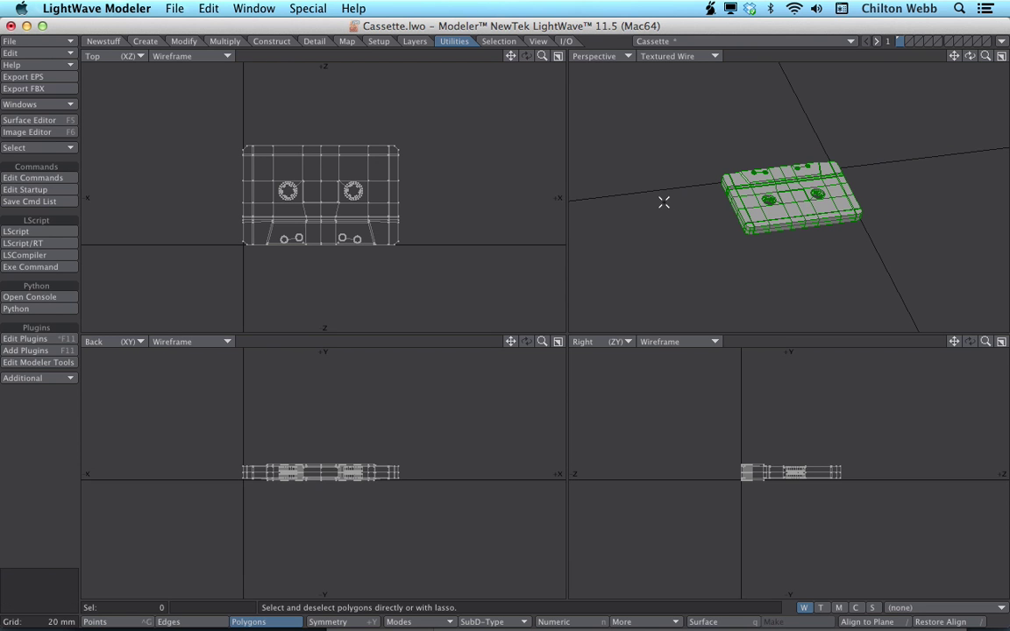
Draw a single two-point line below the cassette, separate from its body.
scroll(664, 202, up, 2)
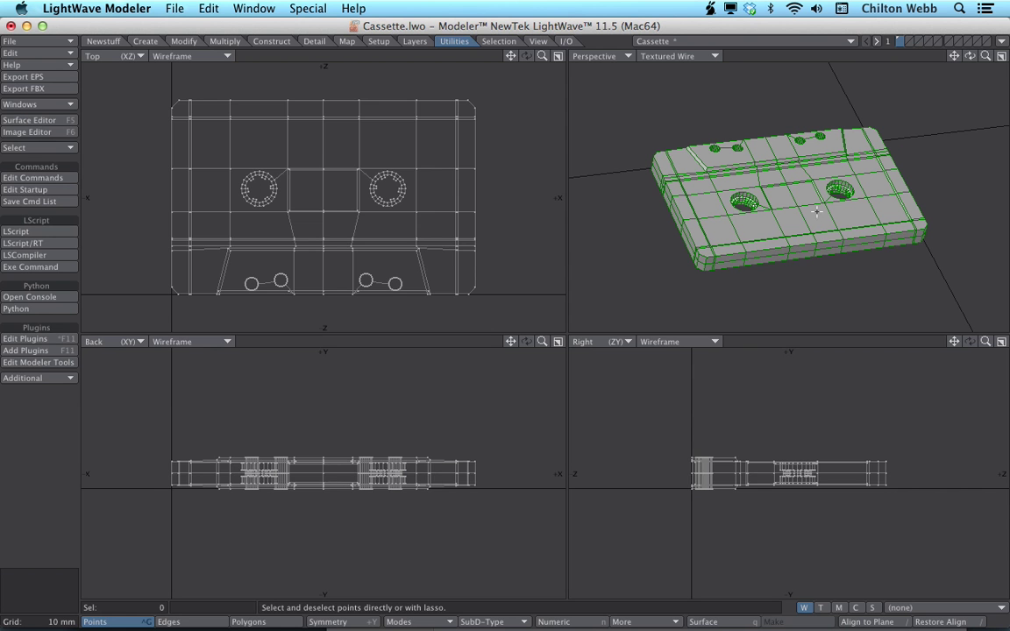
key(shift+k)
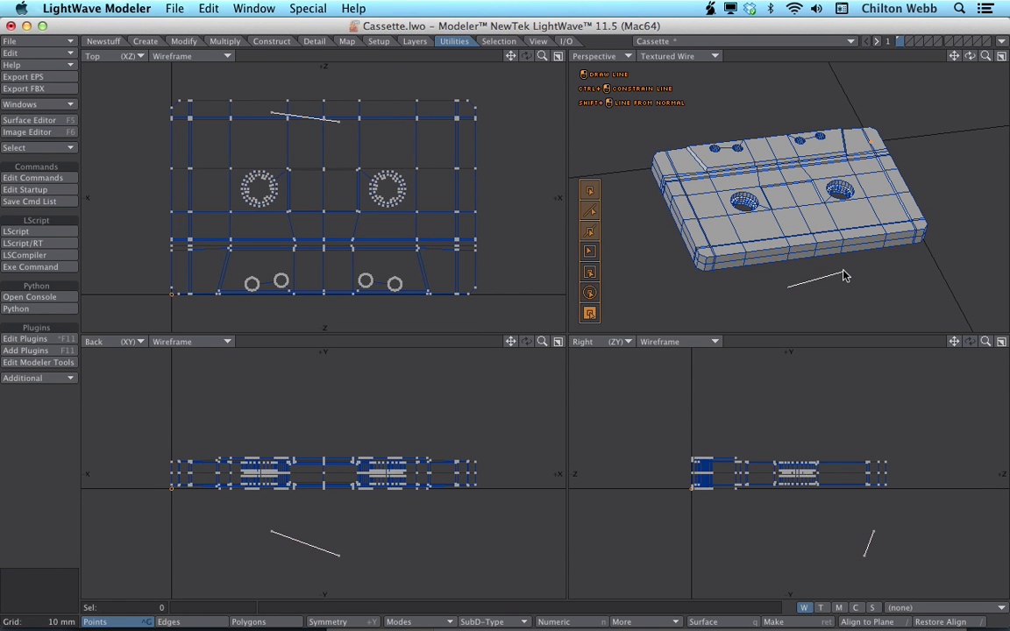
key(space)
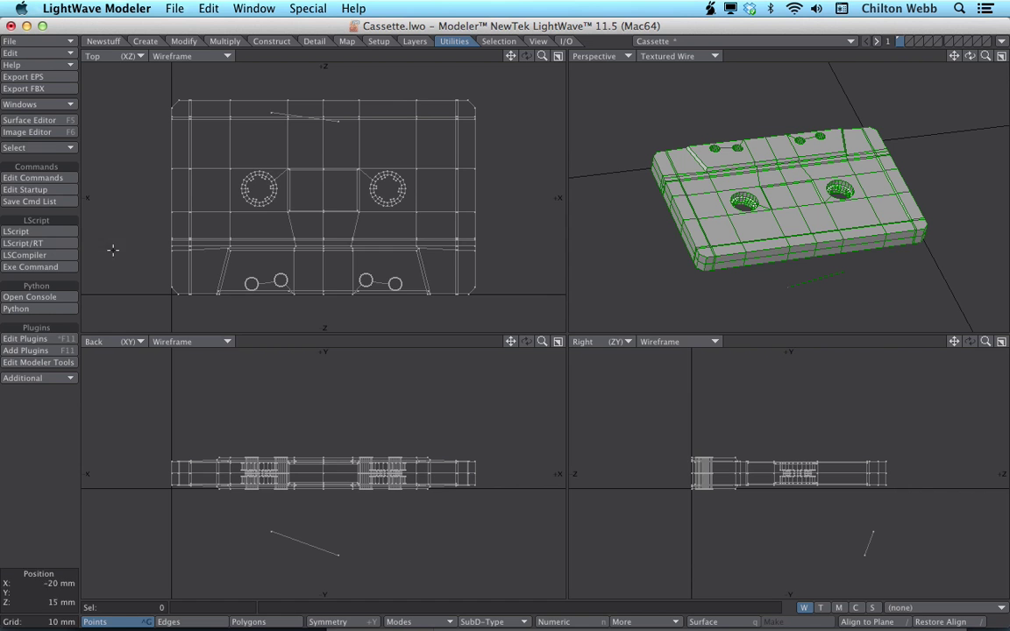
Run Export STL.ls and try to export the model with the stray line in meters, overwriting the AwesomeTape file.
click(28, 233)
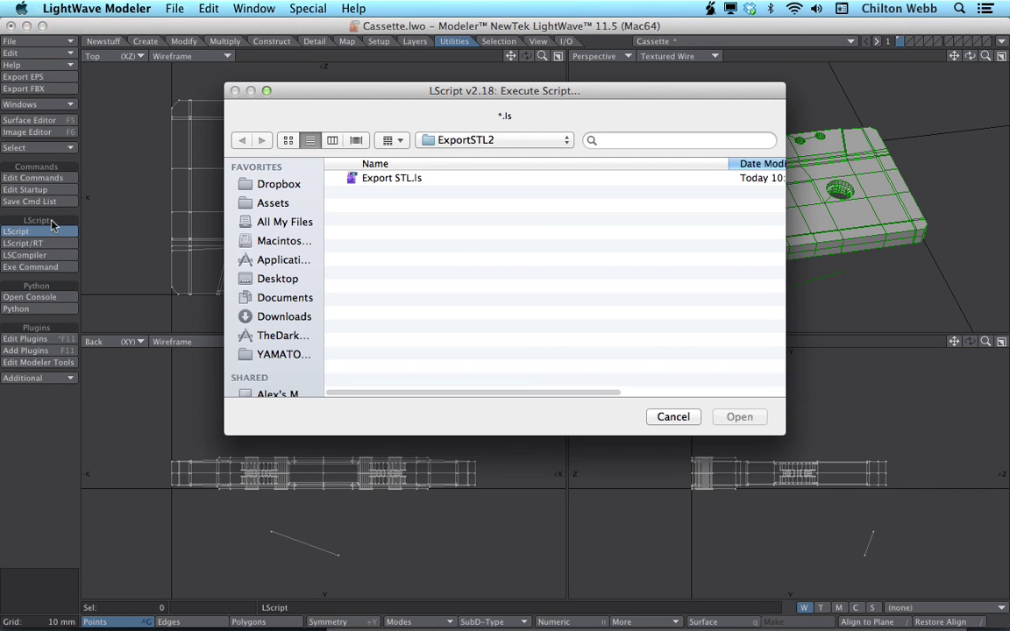
click(499, 180)
double_click(499, 180)
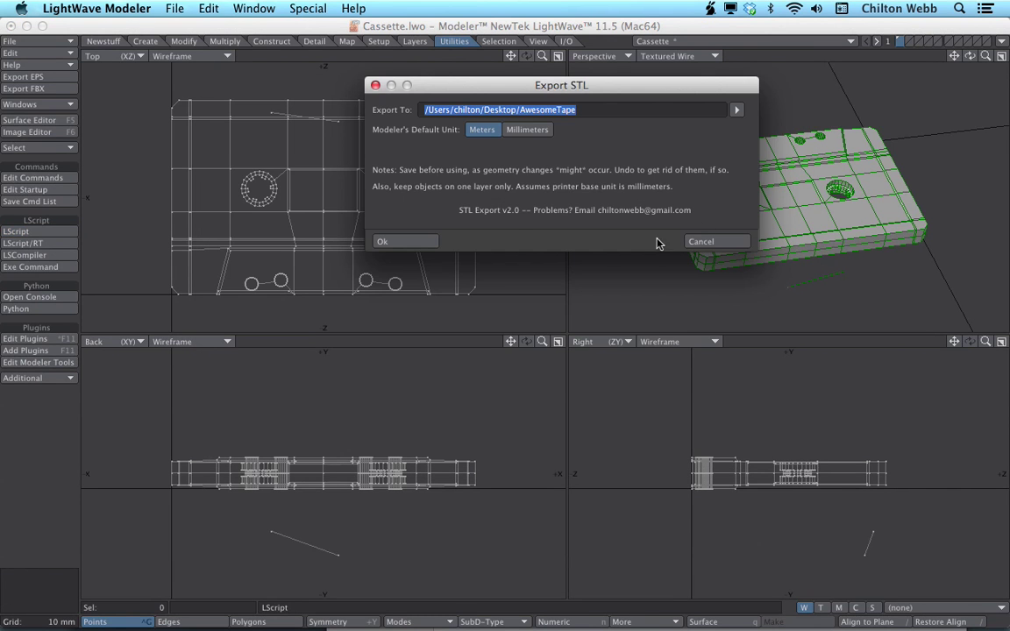
click(428, 240)
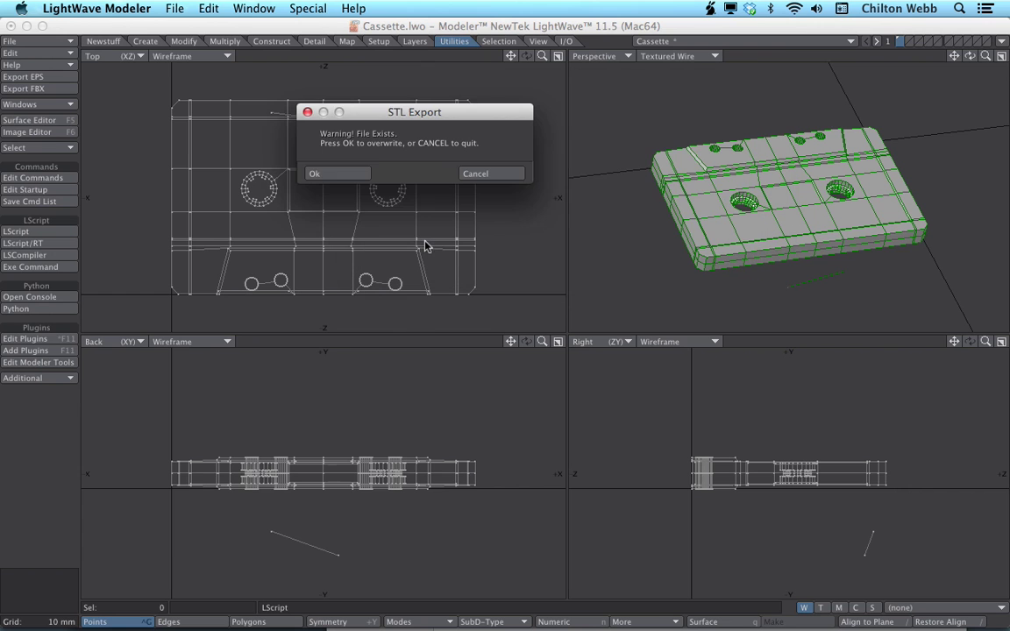
click(347, 173)
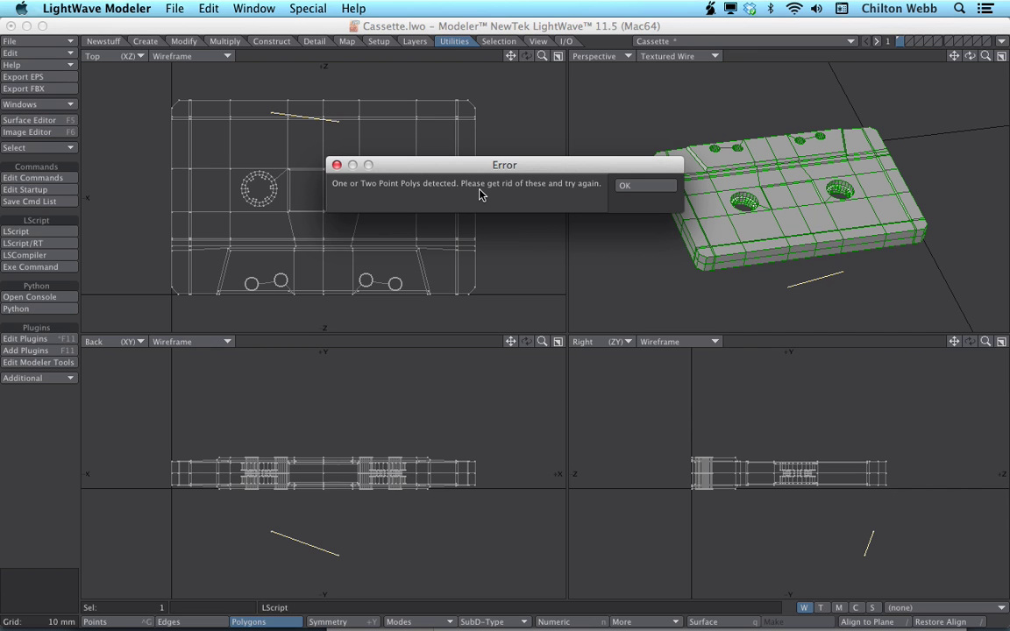
click(624, 186)
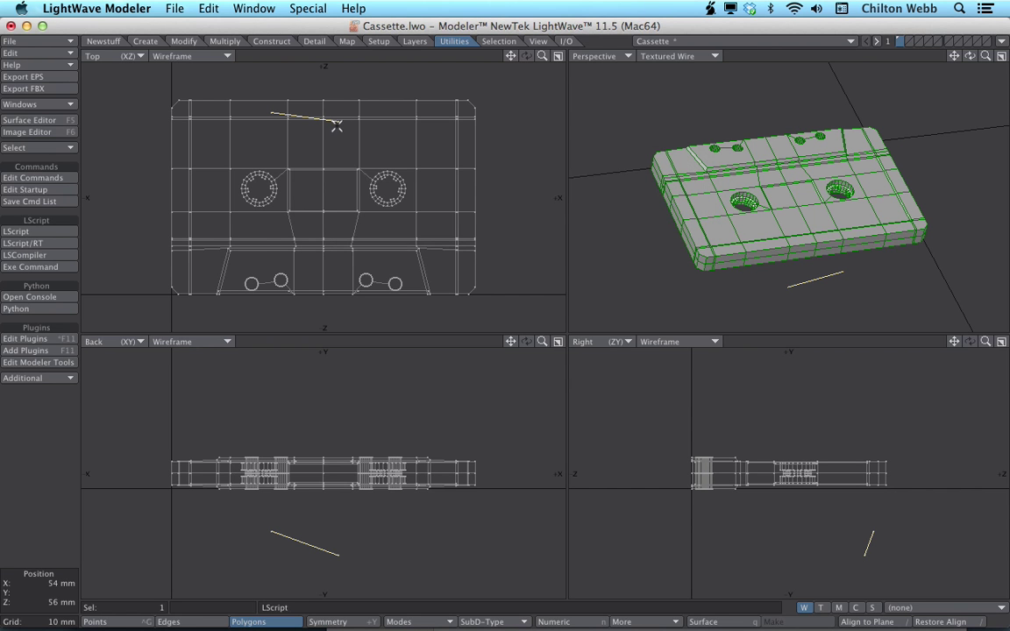
Delete the stray two-point line and export the cassette again with Export STL.ls, overwriting the AwesomeTape file.
click(36, 230)
double_click(367, 180)
click(431, 242)
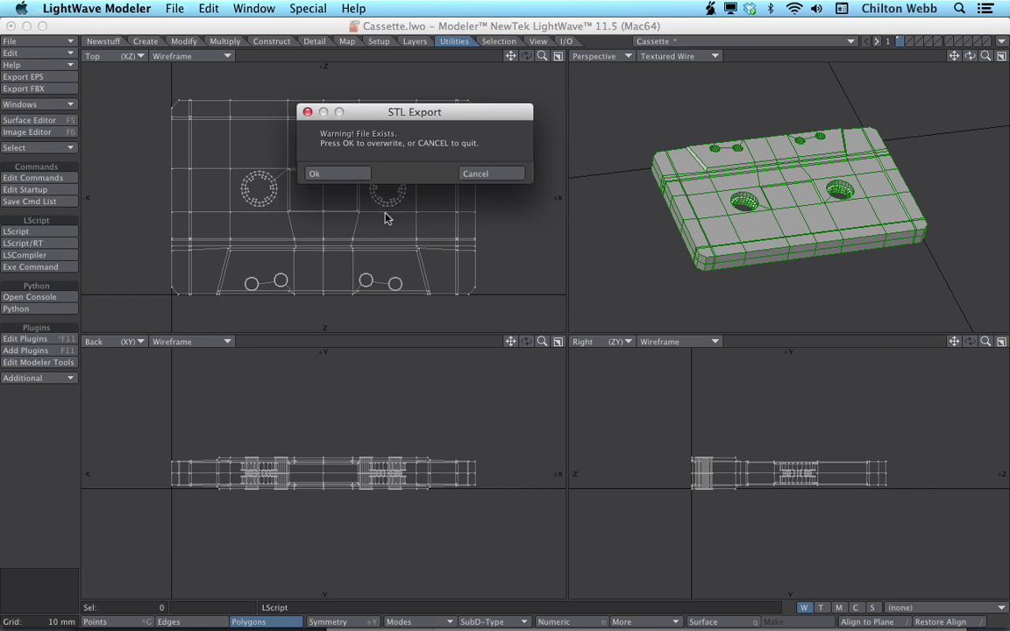
click(314, 173)
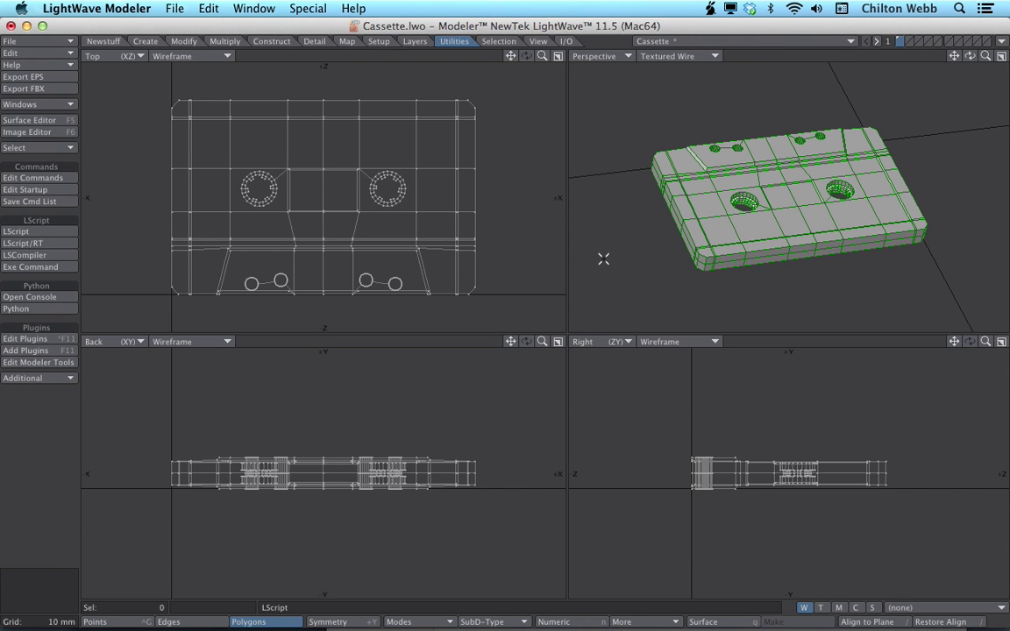
alt+drag(737, 178, 864, 157)
alt+drag(751, 200, 779, 186)
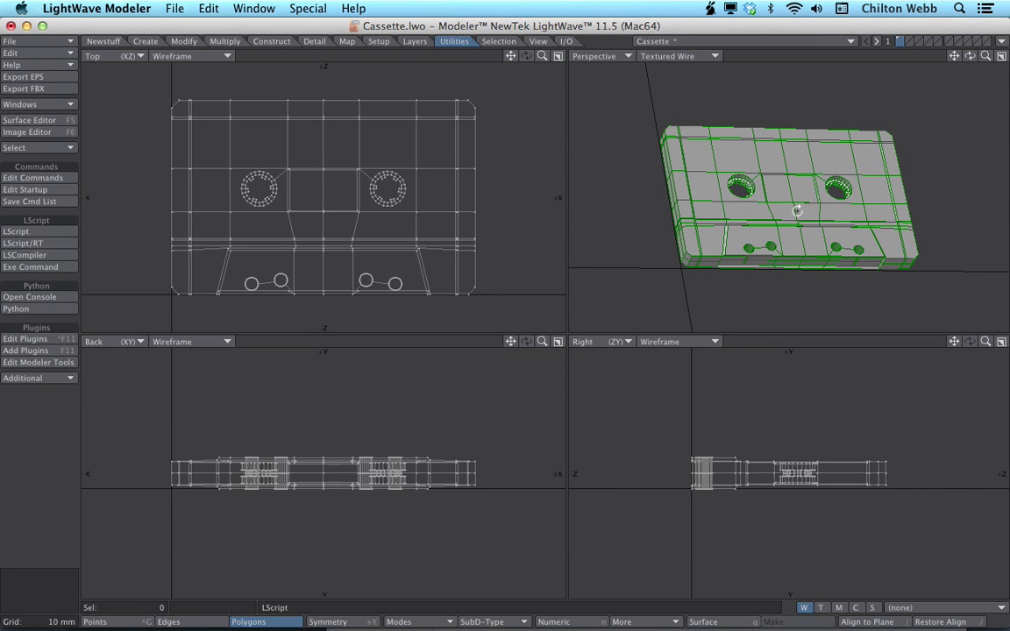